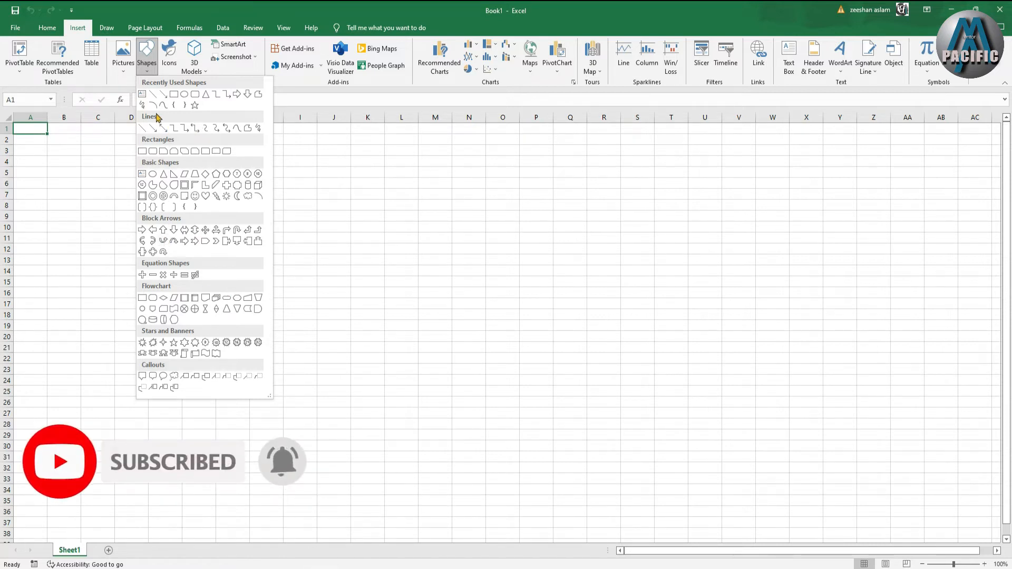
click(155, 95)
drag(184, 174, 412, 209)
drag(276, 142, 229, 221)
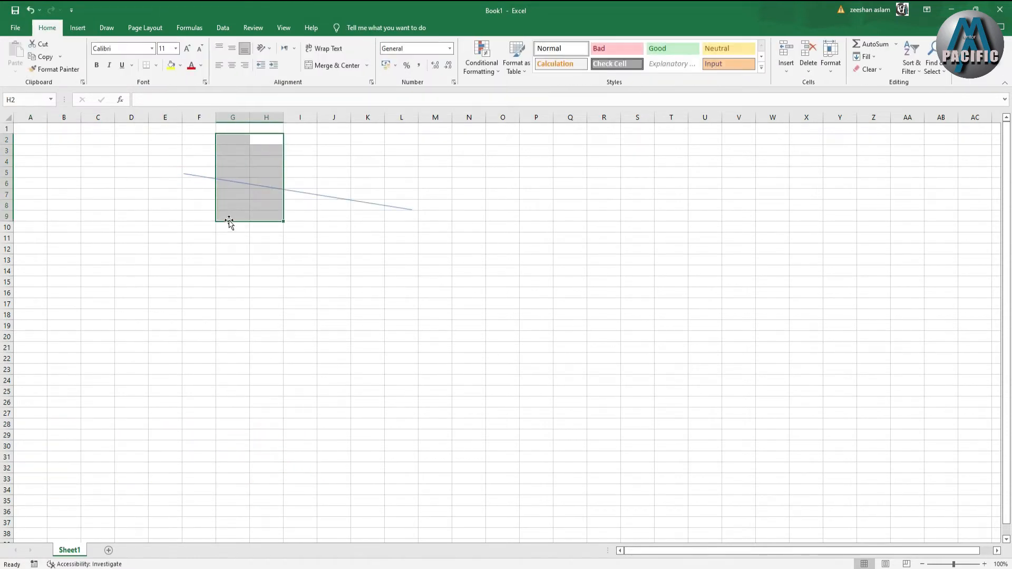
click(311, 195)
key(Delete)
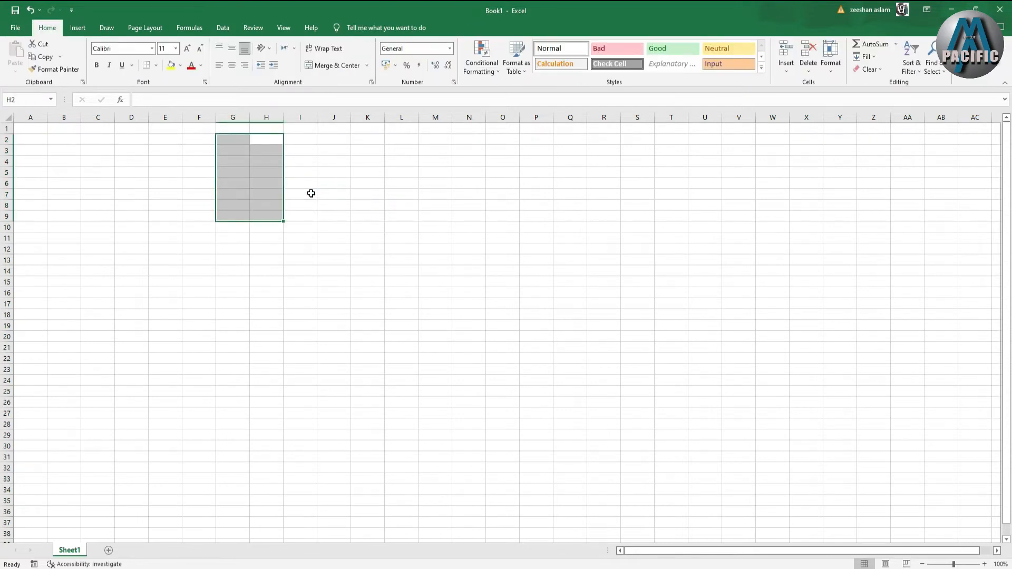
- Draw a horizontal line about 12.5 cm long from column D to column L and give it the blue preset style
click(77, 27)
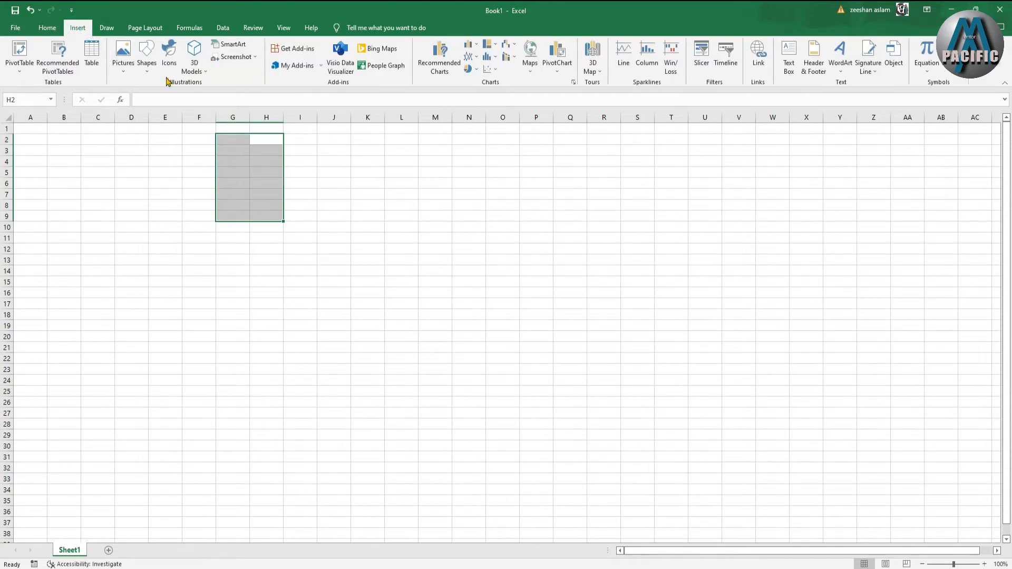
click(146, 55)
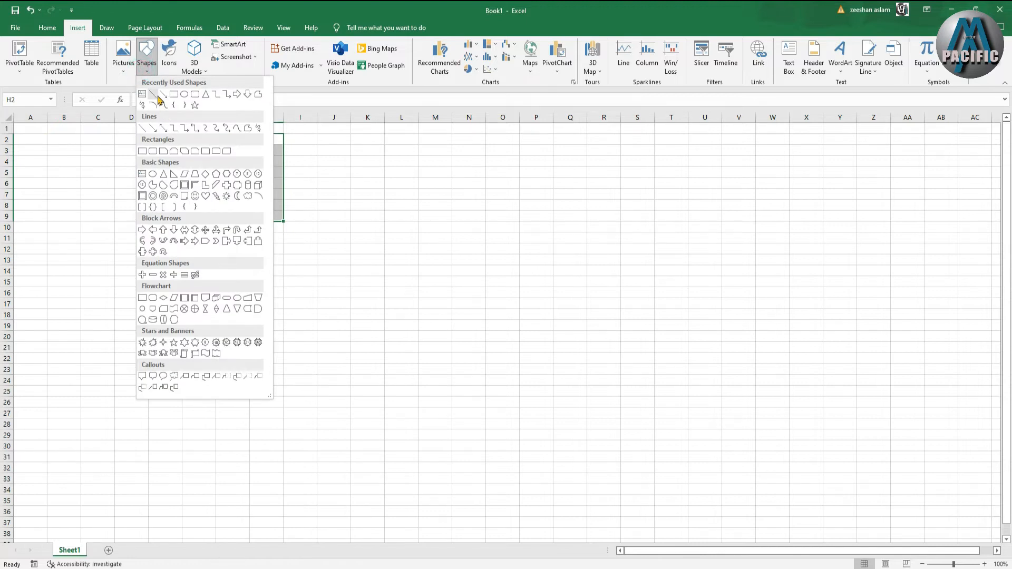
click(155, 94)
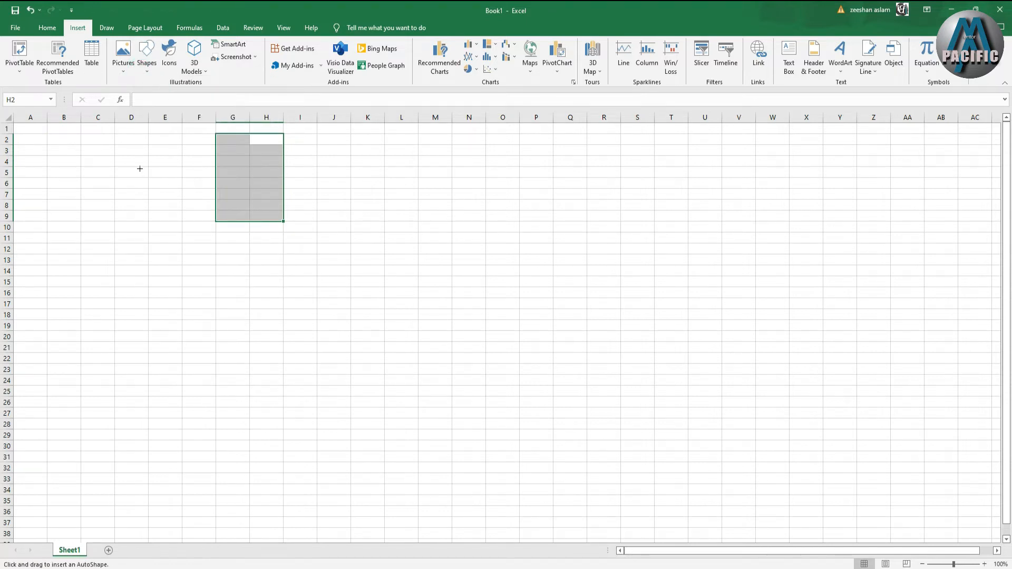
drag(140, 168, 390, 169)
click(158, 54)
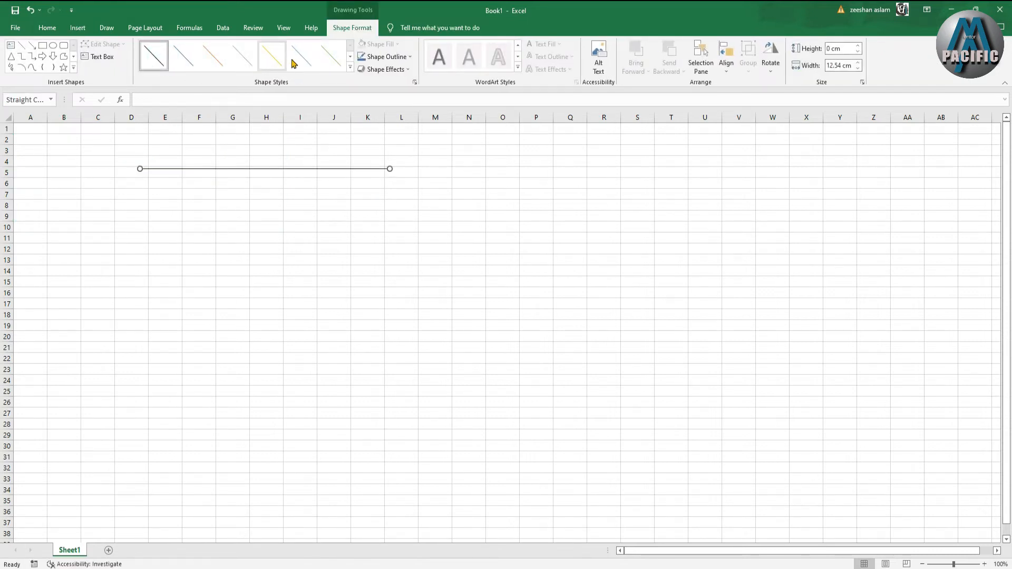
click(331, 55)
click(183, 48)
- Draw a square about 5.5 cm wide below the line and a circle about 6.4 cm across to its right
click(73, 68)
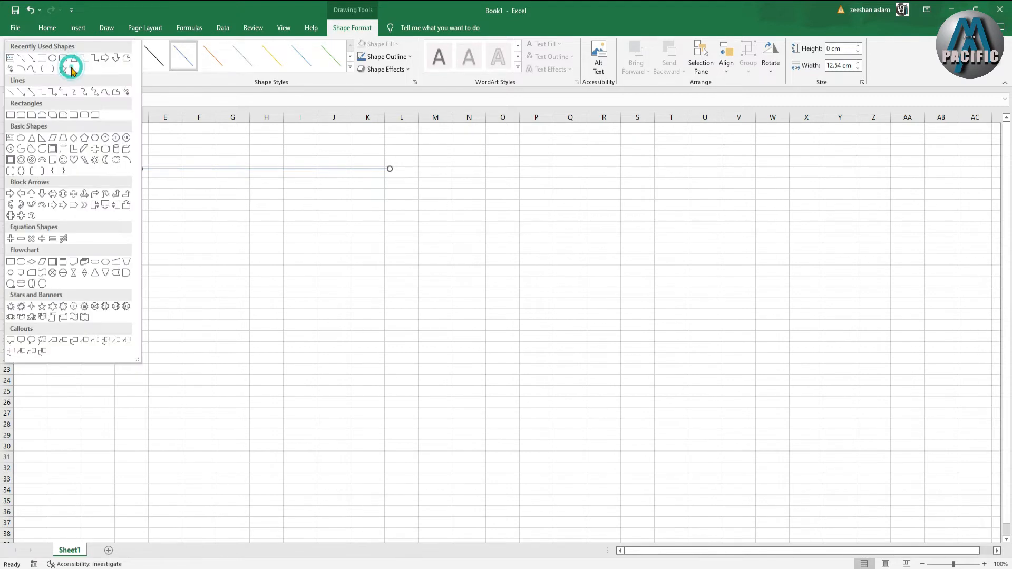
click(46, 59)
drag(149, 201, 253, 325)
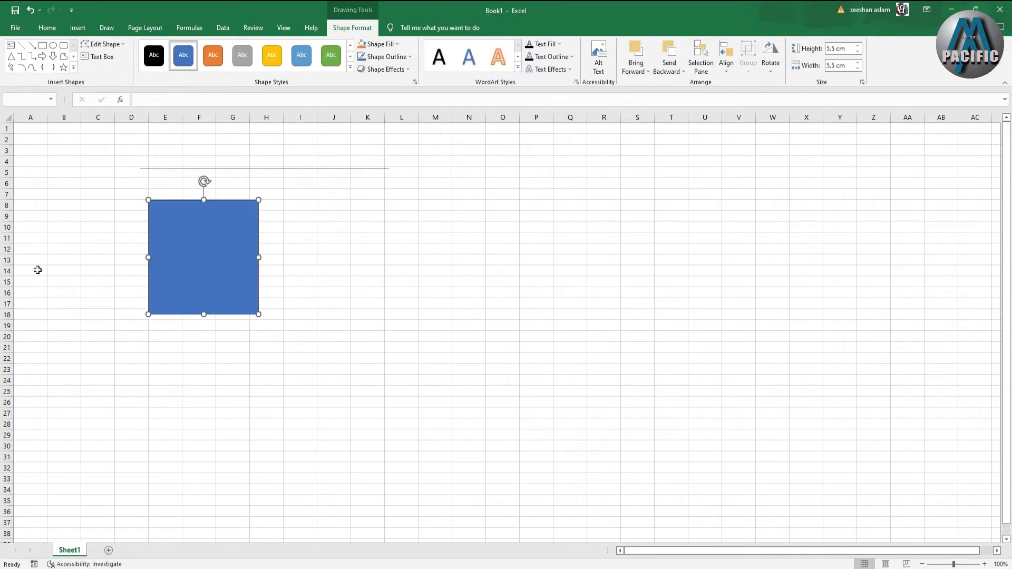
click(53, 45)
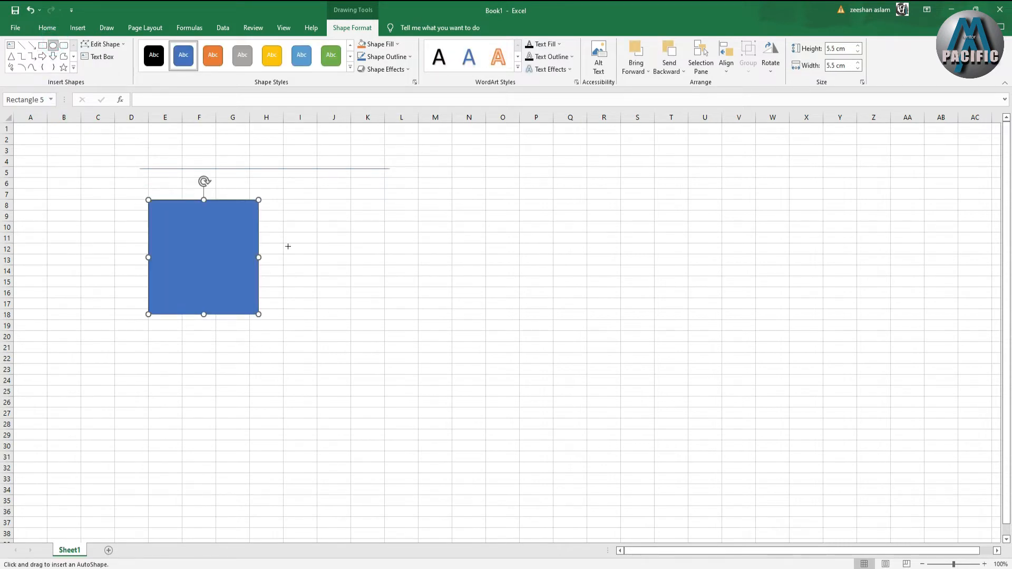
drag(289, 190, 372, 321)
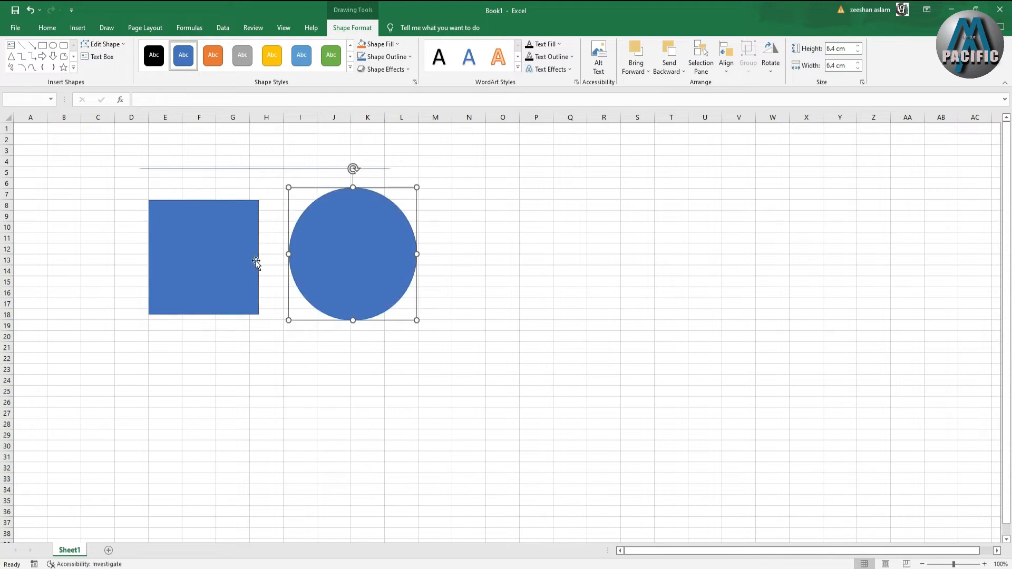
- Draw a rounded square about 6.2 cm wide beside the circle, and place a triangle about 9.3 cm wide and 8 cm high to its right
click(64, 45)
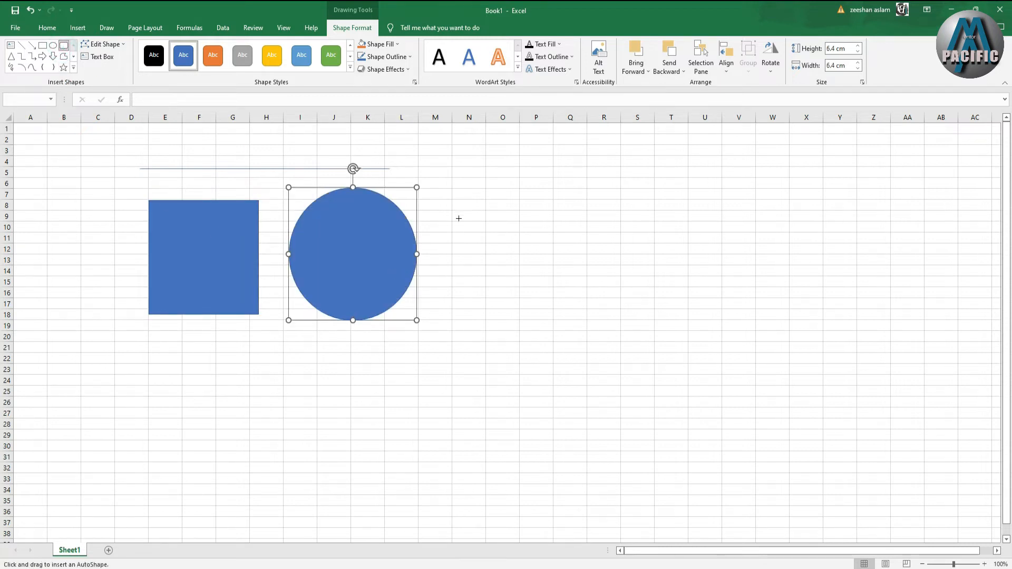
drag(492, 249, 553, 322)
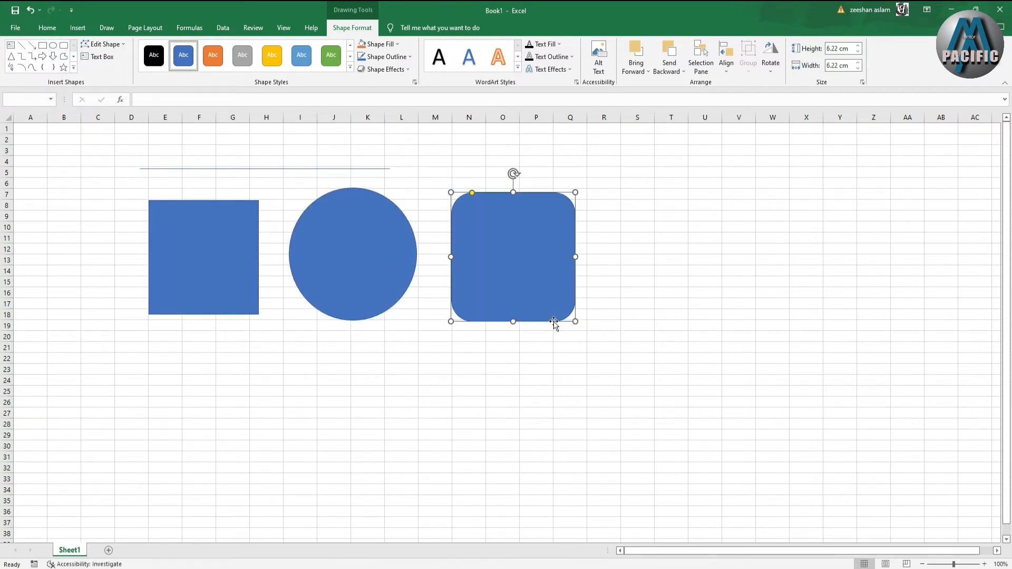
click(11, 59)
drag(264, 406, 388, 492)
drag(309, 451, 689, 253)
- Set the horizontal line's outline weight to 6 pt
click(367, 168)
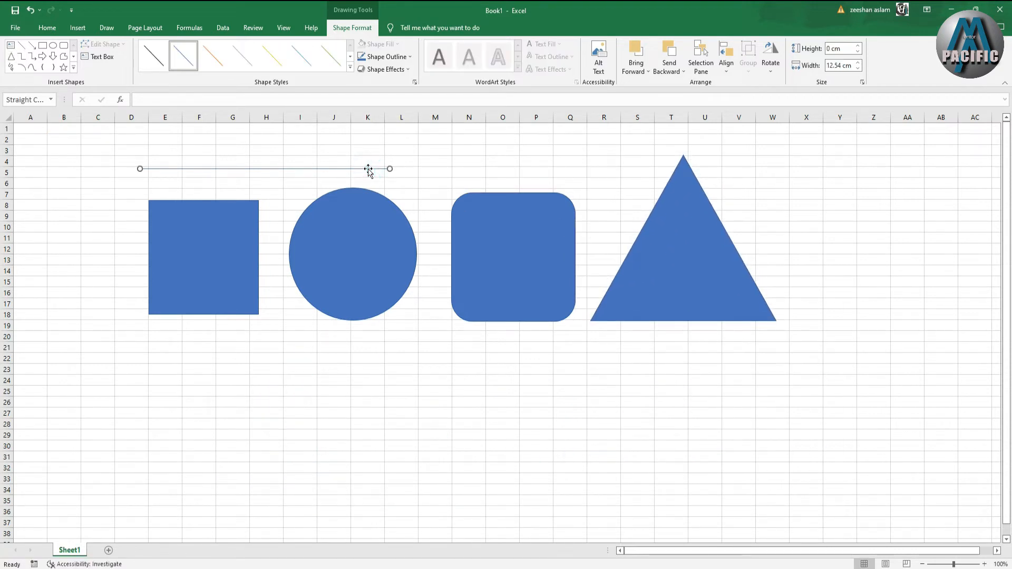
click(404, 57)
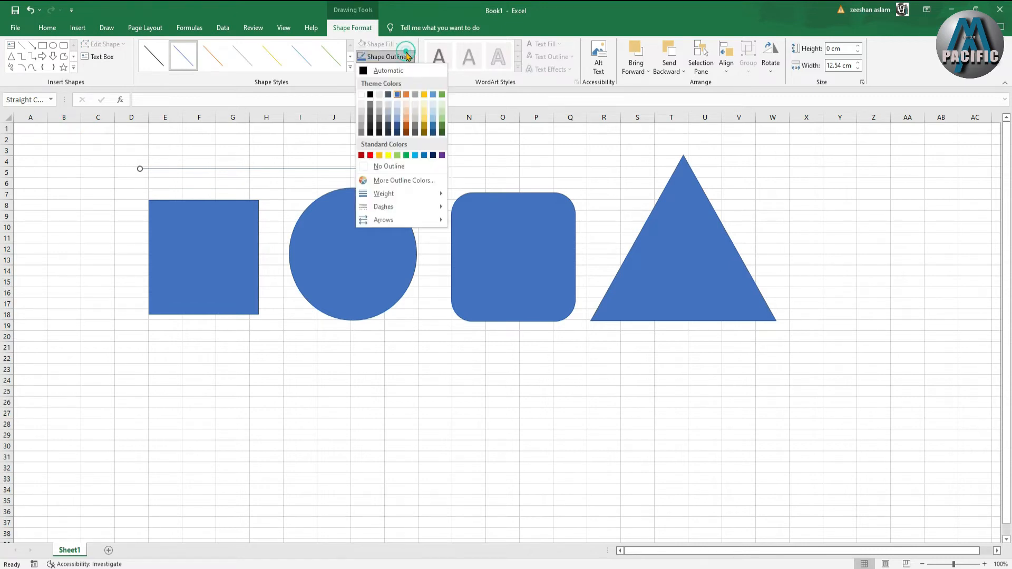
mouse_move(412, 203)
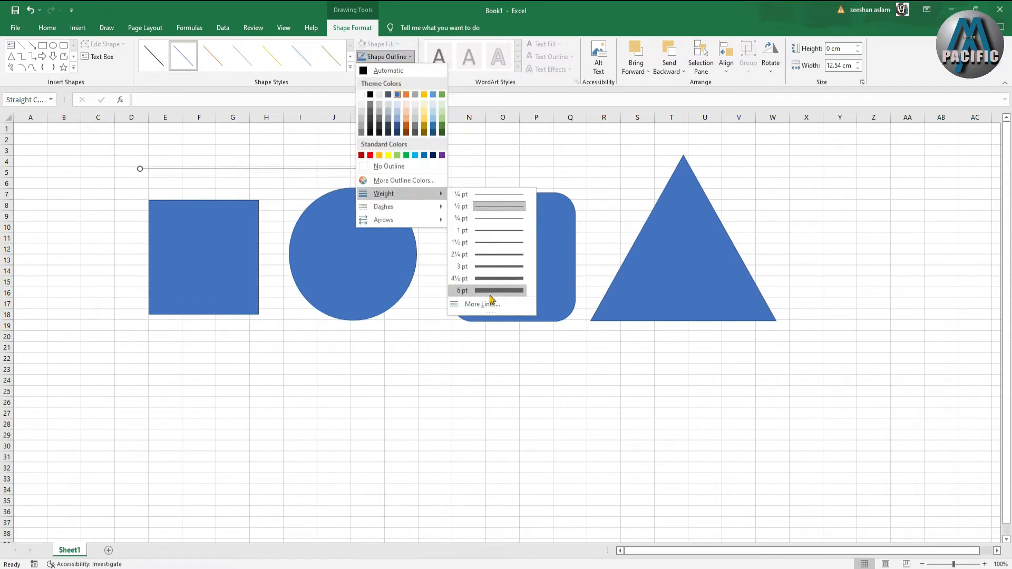
click(490, 292)
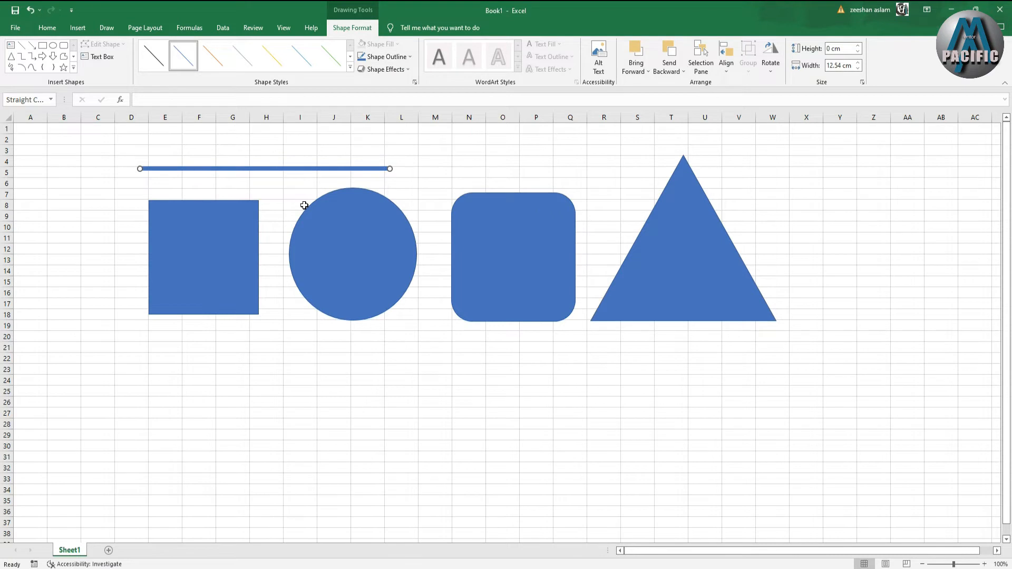
click(211, 241)
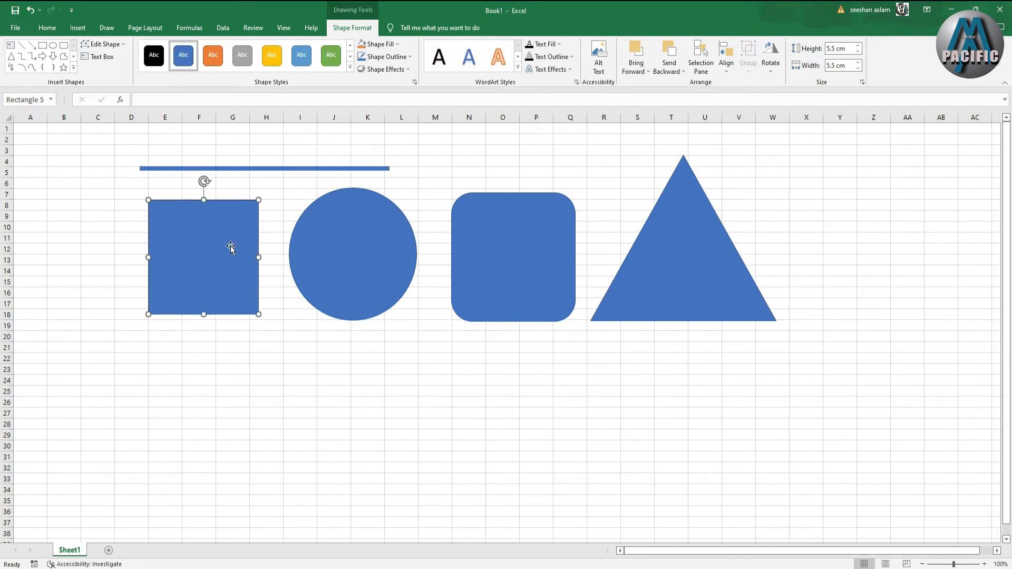
click(323, 246)
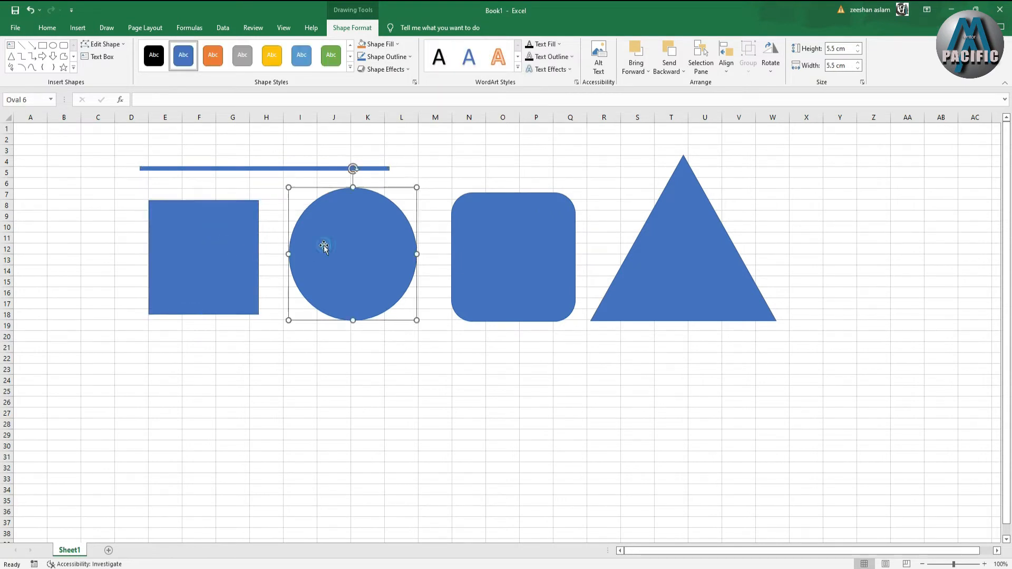
click(507, 241)
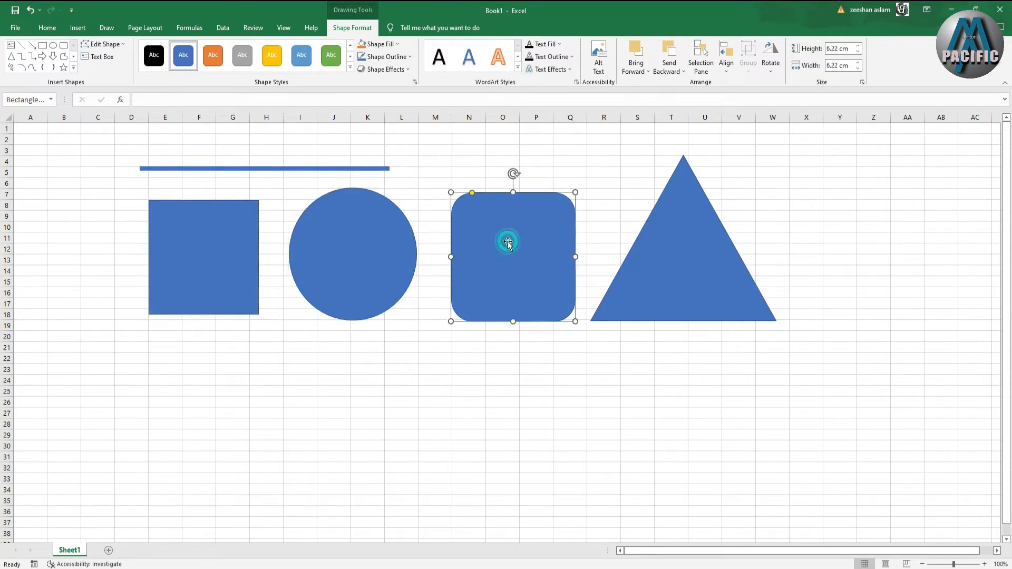
click(660, 269)
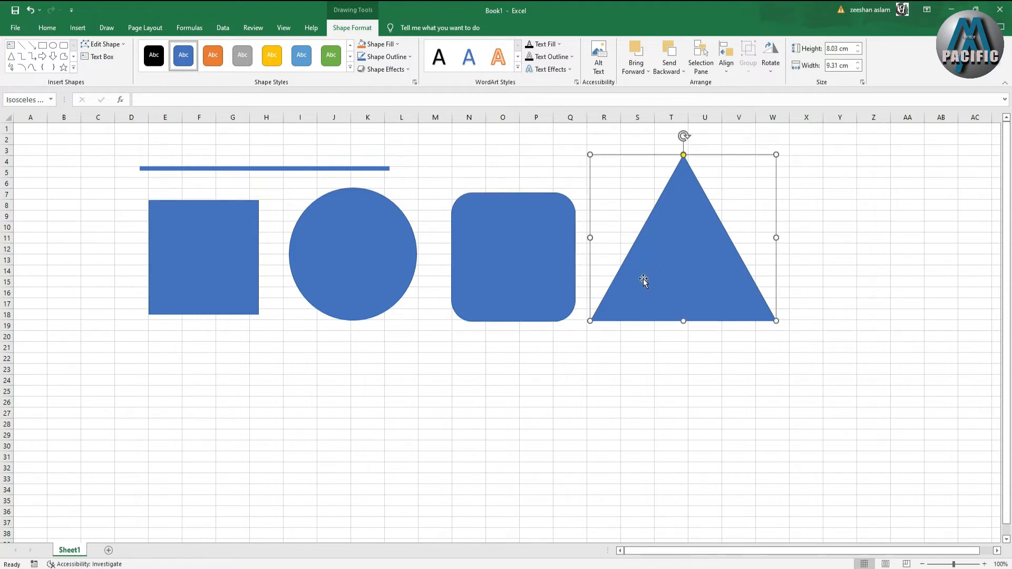
- Delete the line, circle, rounded square, triangle and square from the sheet
click(351, 167)
key(Delete)
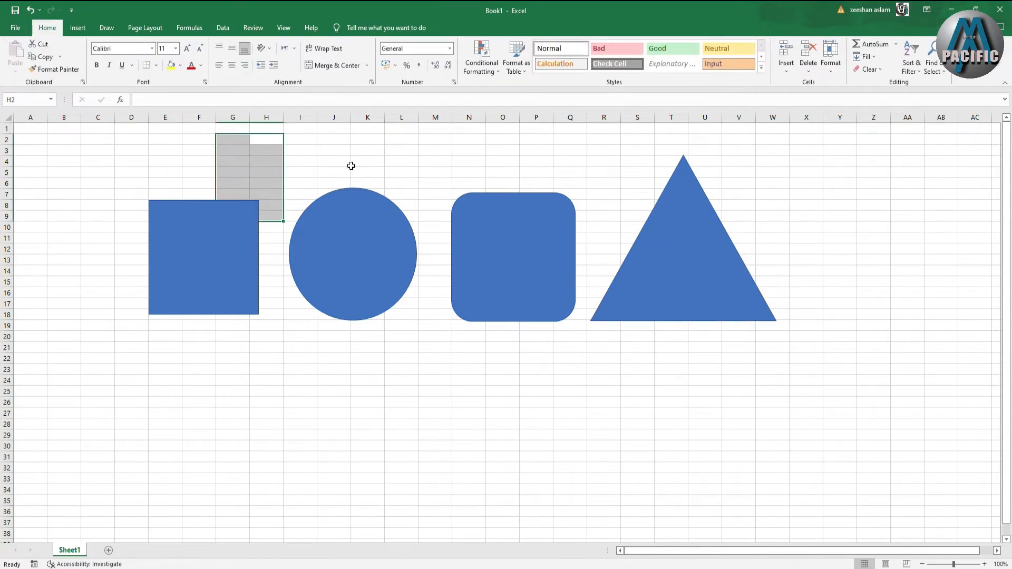
click(340, 214)
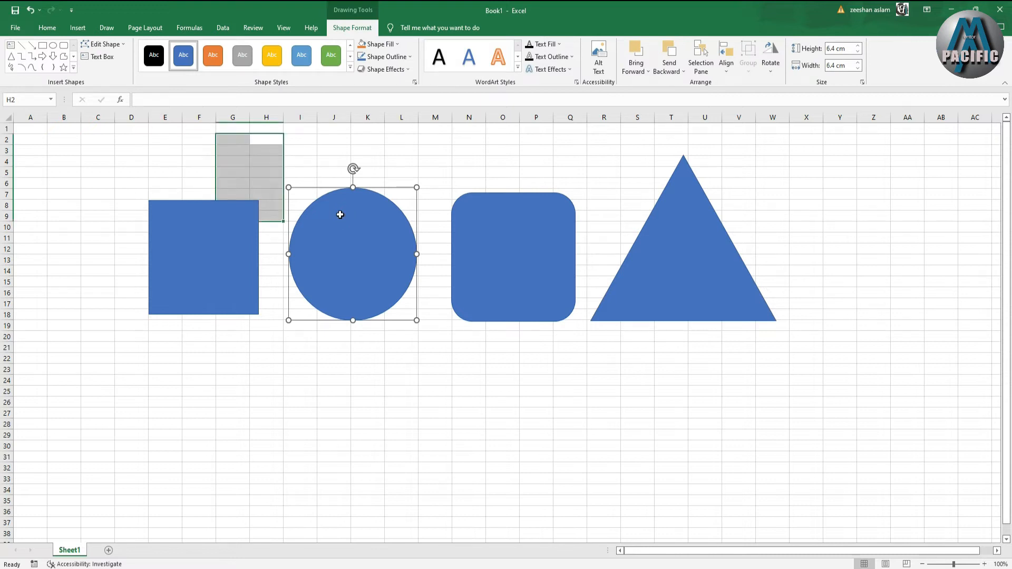
key(Delete)
click(457, 247)
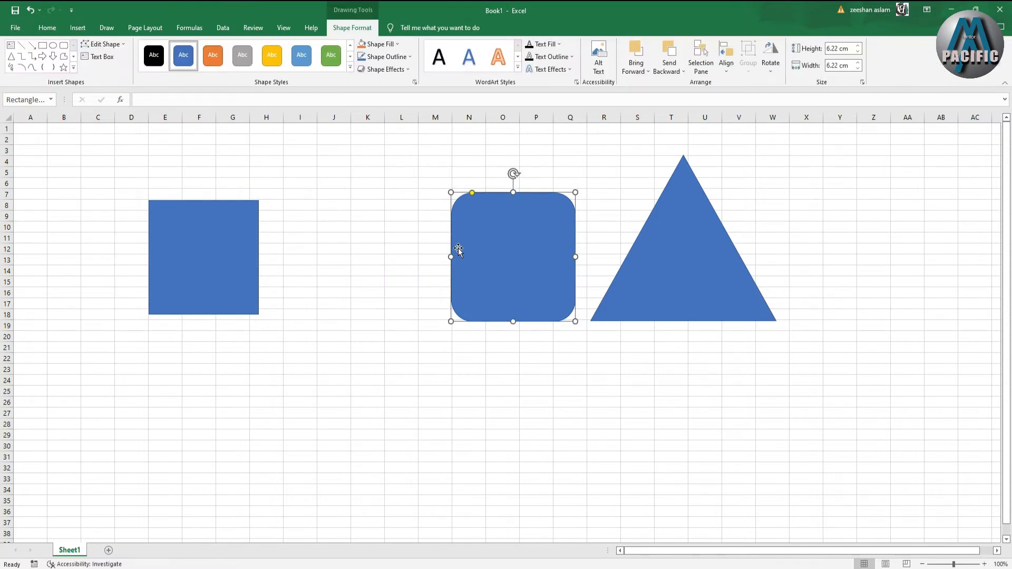
key(Delete)
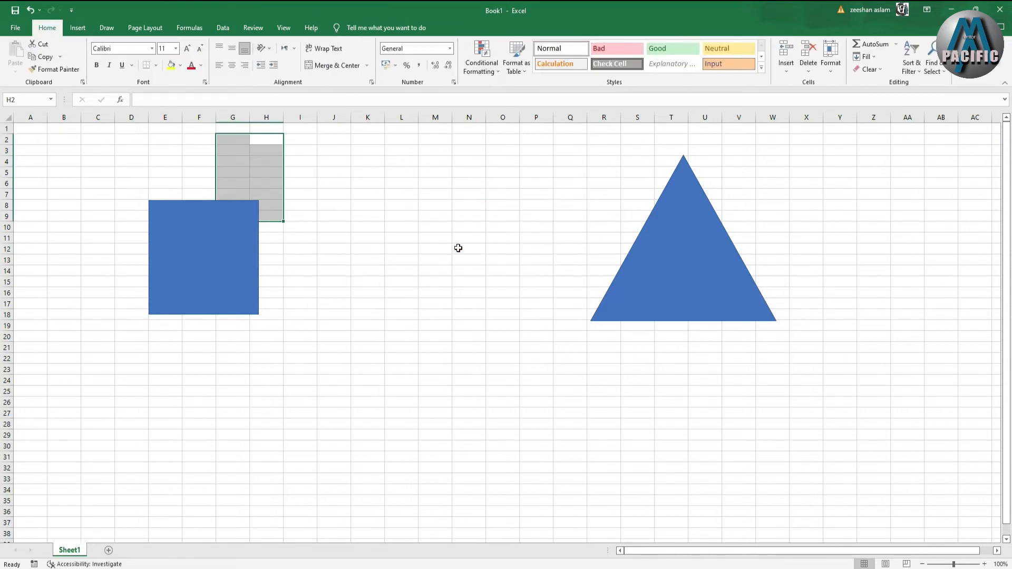
click(708, 285)
key(Delete)
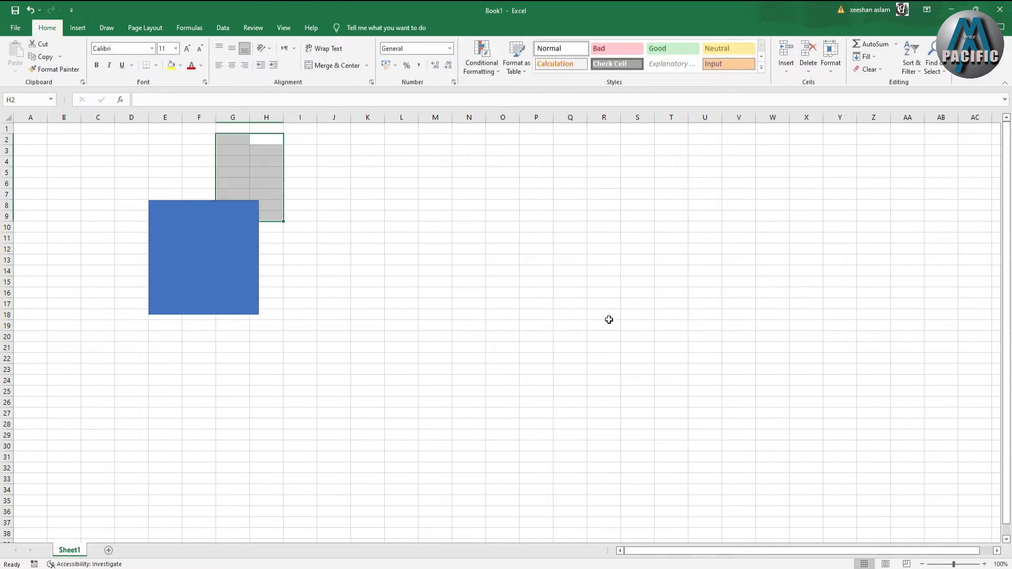
click(182, 242)
key(Delete)
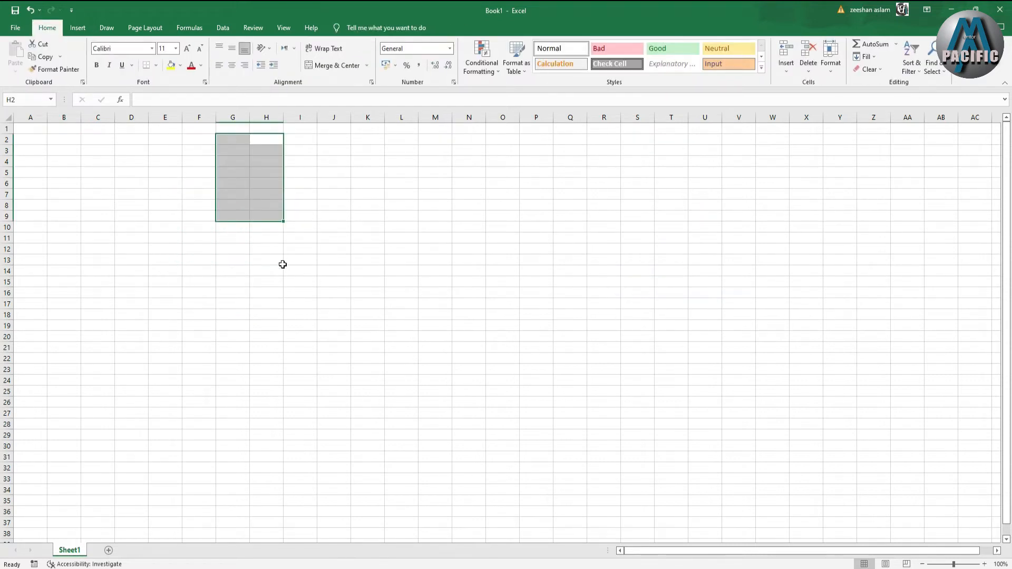
click(271, 282)
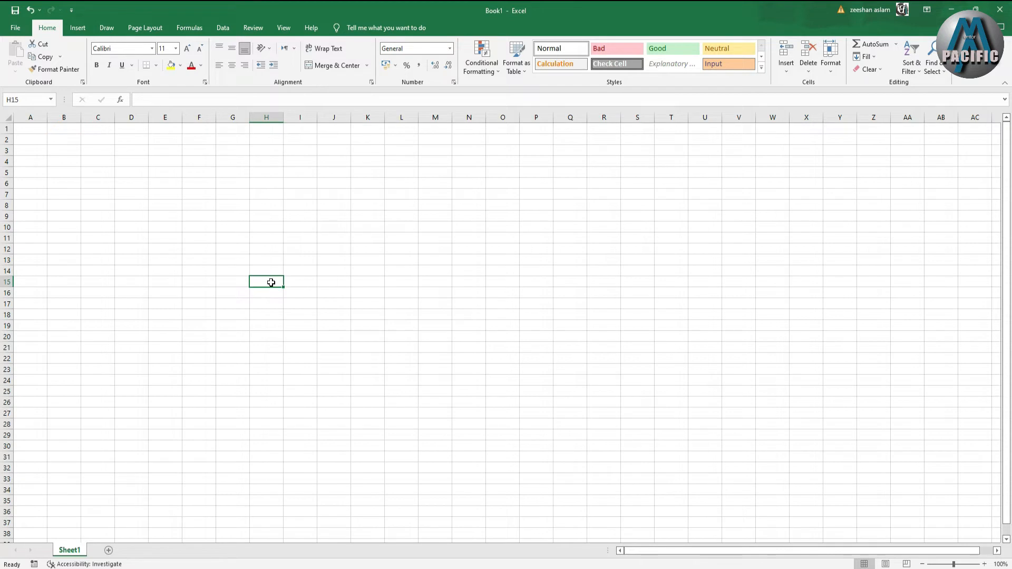
- Draw a square about 7.3 cm wide and 7.2 cm high across columns G to K
click(77, 28)
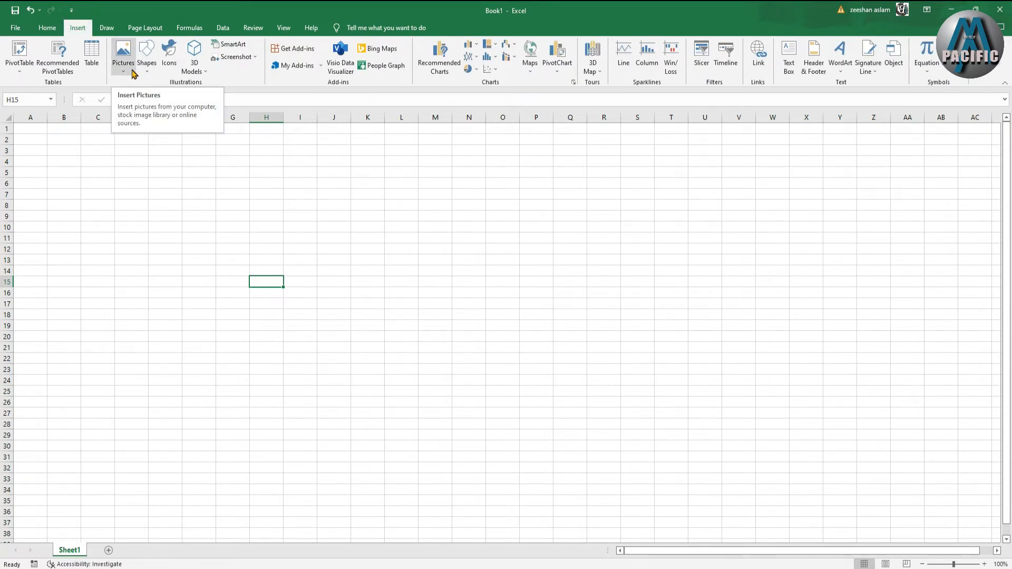
click(133, 73)
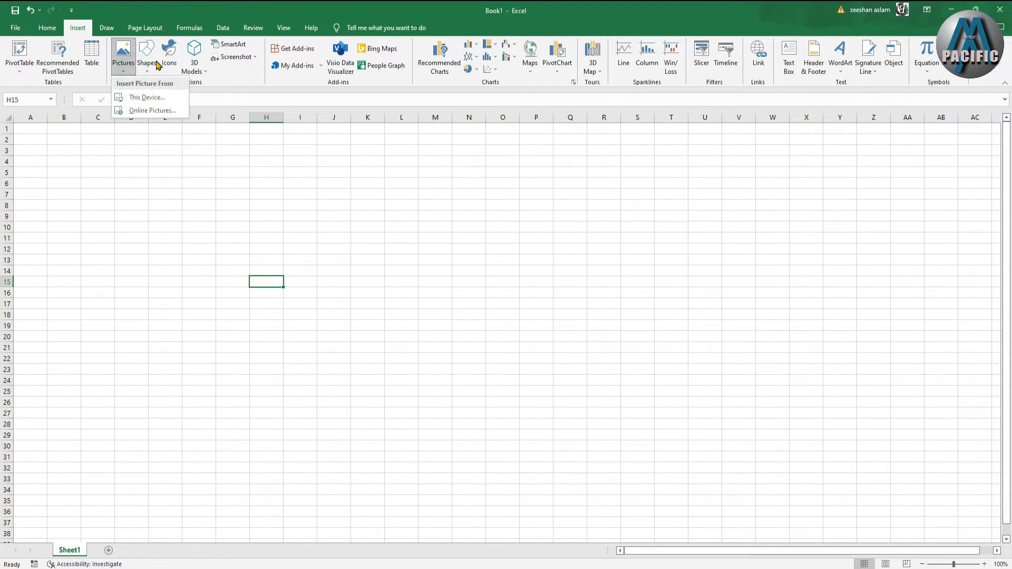
click(157, 64)
click(170, 94)
drag(236, 168, 391, 328)
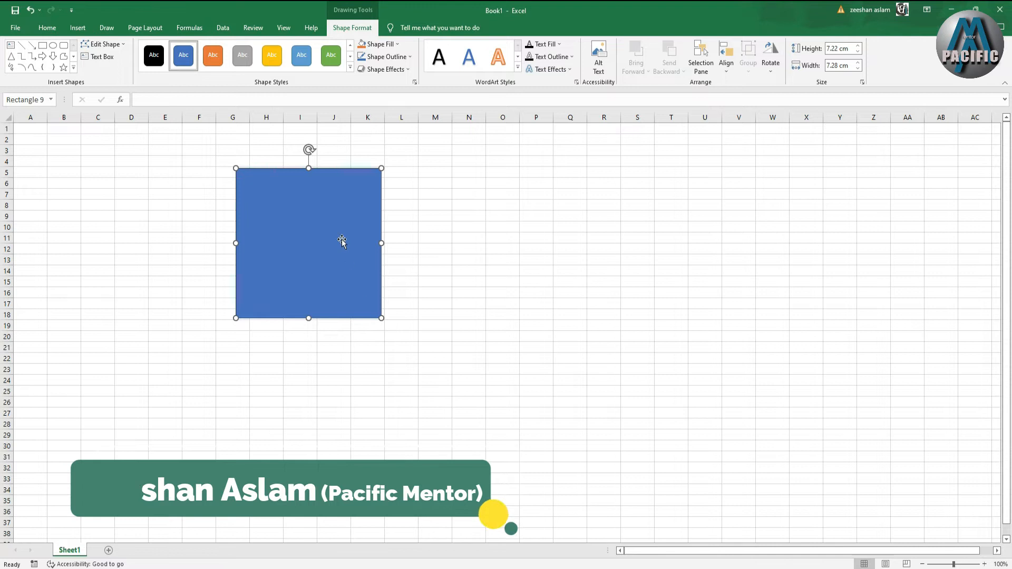
- Edit the square's points to pull its upper-right corner outward and curve the right side inward, and move the shape down and left
click(121, 47)
click(110, 70)
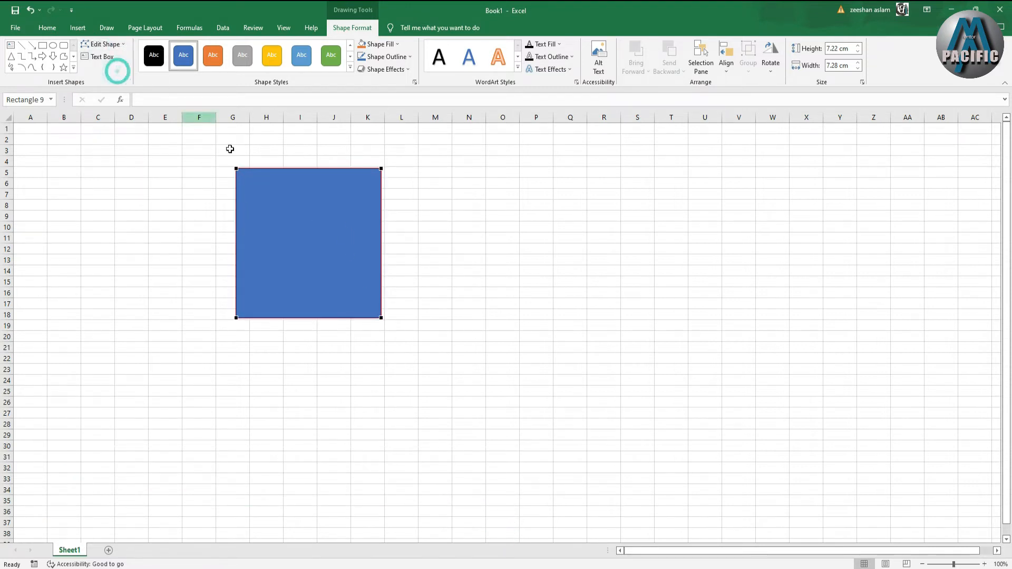
drag(383, 168, 398, 156)
drag(392, 210, 355, 185)
drag(344, 224, 318, 241)
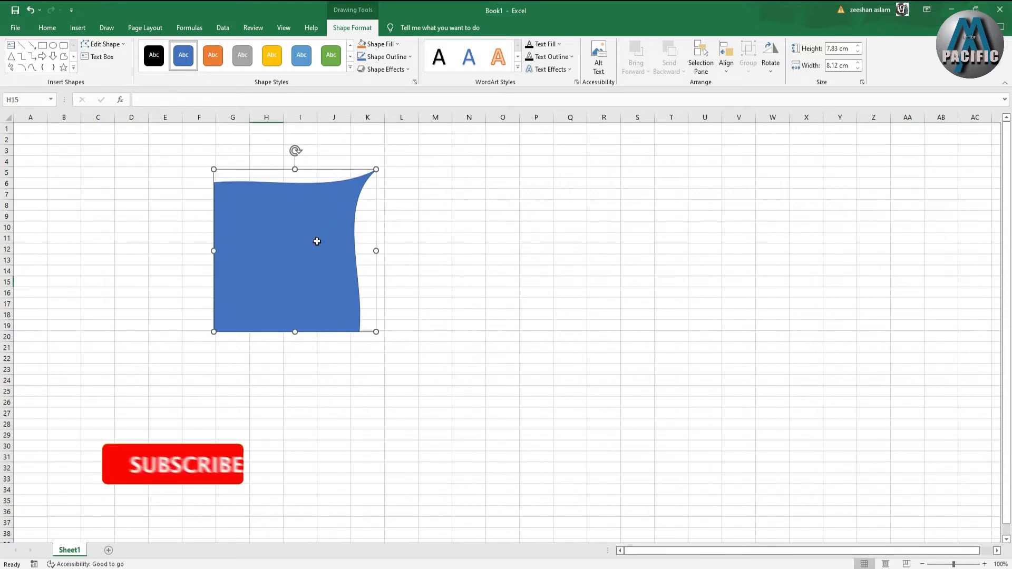
- Delete the reshaped square and draw a rectangle about 8.2 cm wide and 5 cm high across columns F to K
key(Delete)
click(76, 29)
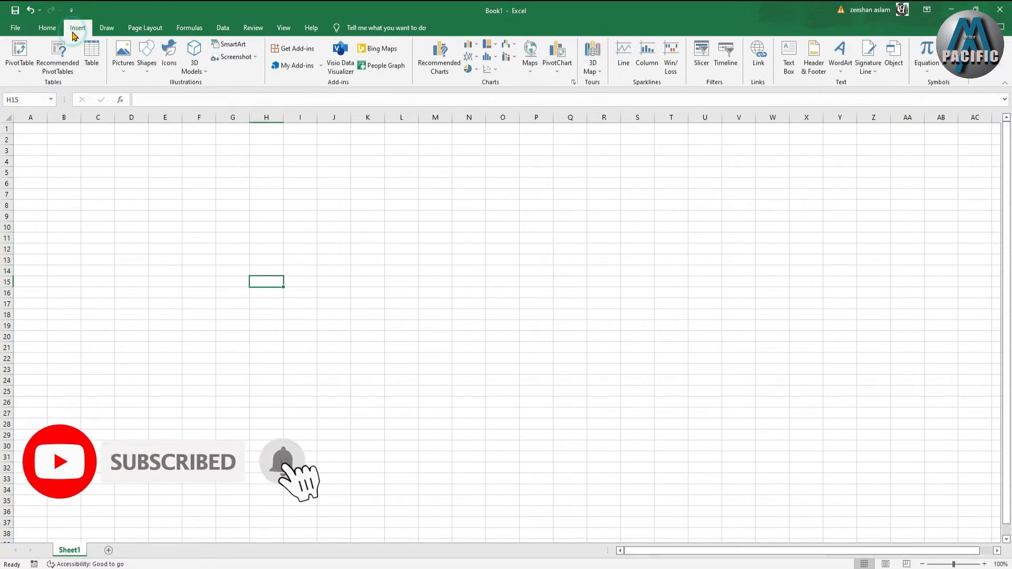
click(193, 67)
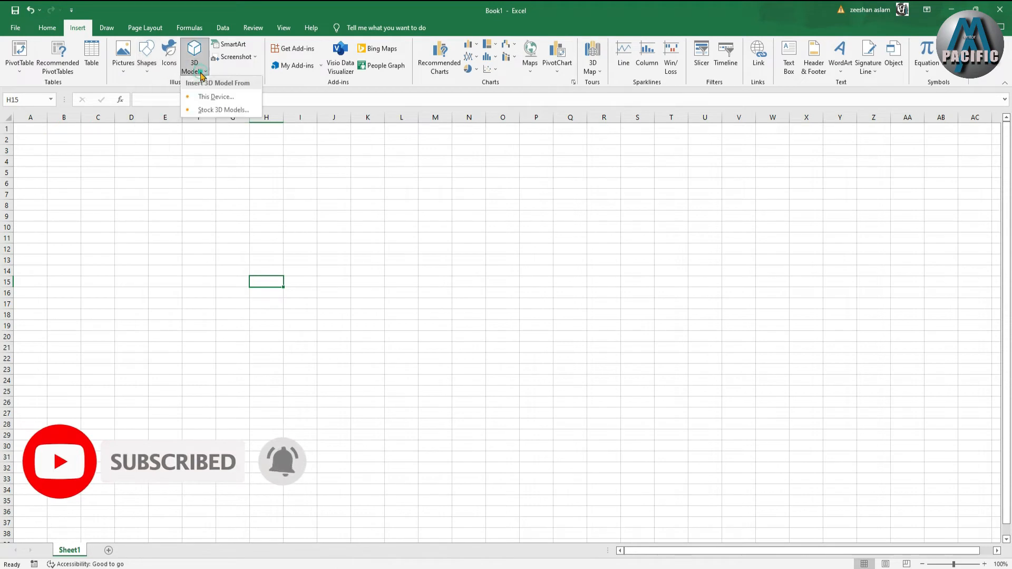
click(146, 55)
click(174, 93)
drag(205, 209, 369, 313)
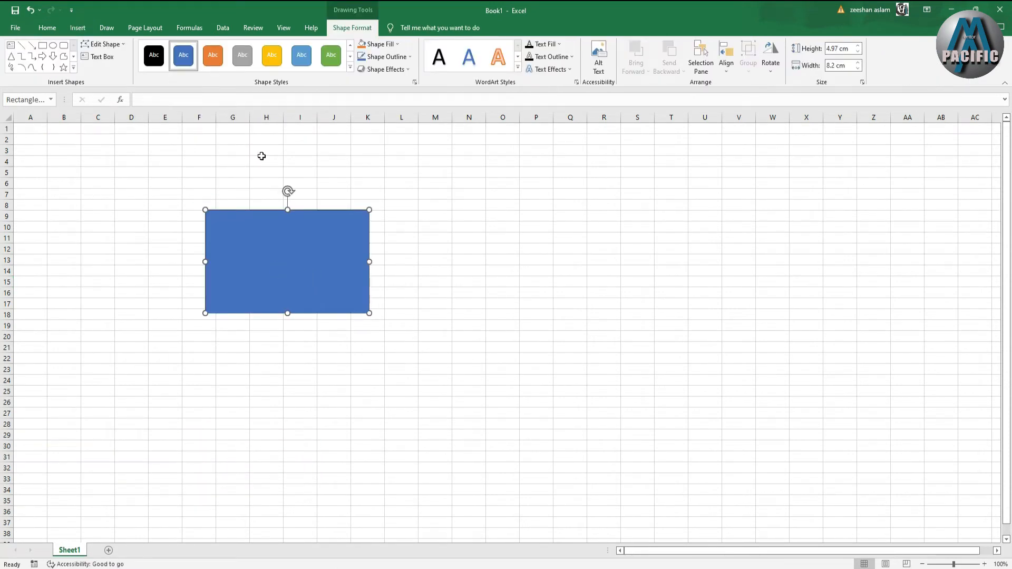
- Draw an empty text box about 4 cm wide and 2.5 cm high across columns E to G, above the blue rectangle
click(103, 57)
drag(160, 148, 238, 201)
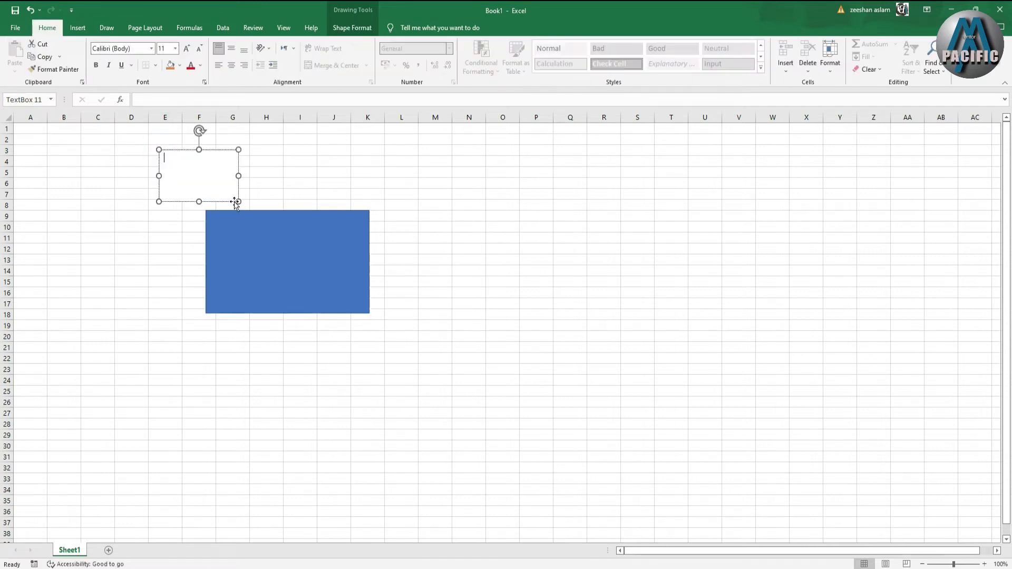
click(267, 256)
click(224, 153)
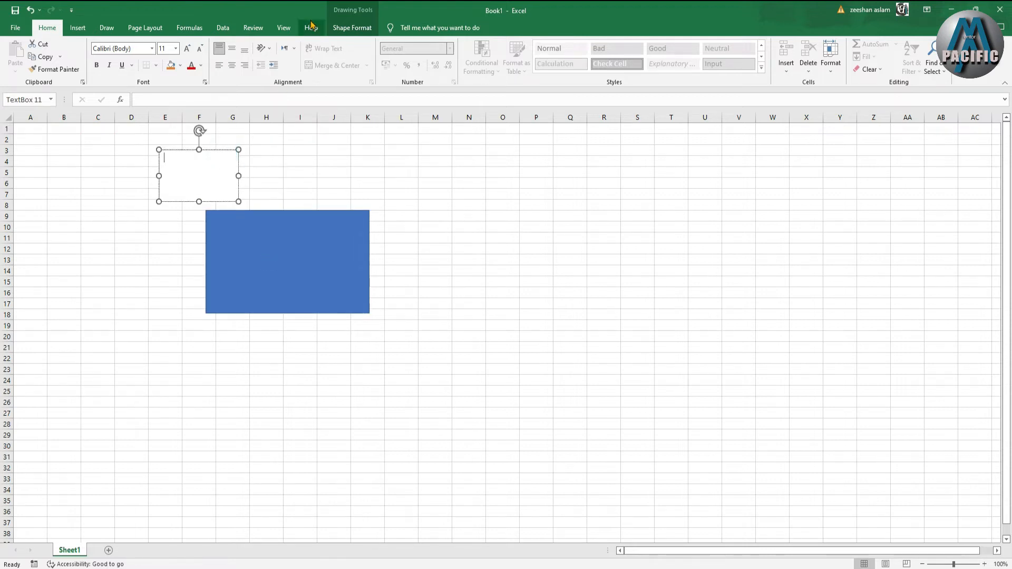
click(352, 28)
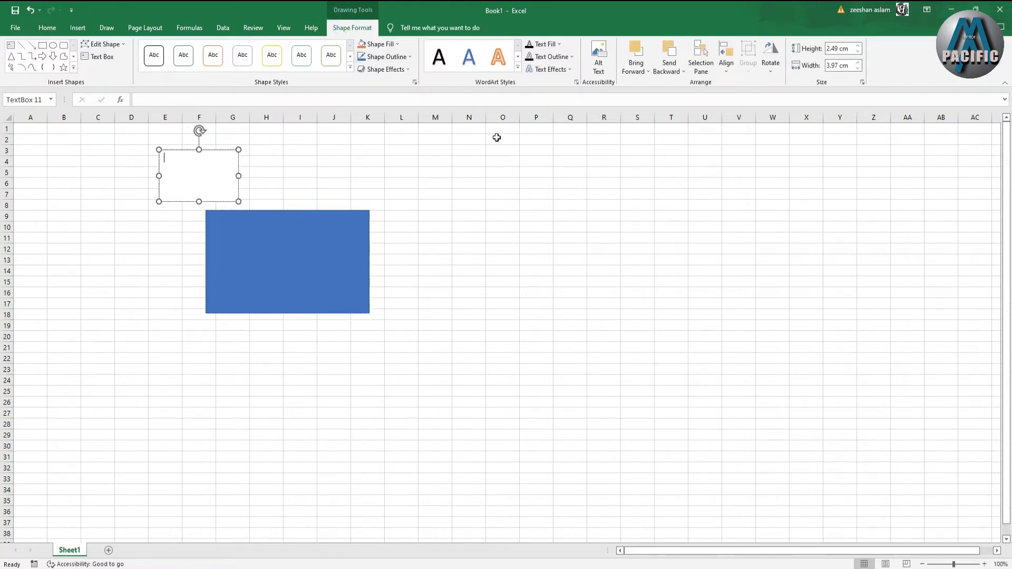
click(316, 252)
click(203, 164)
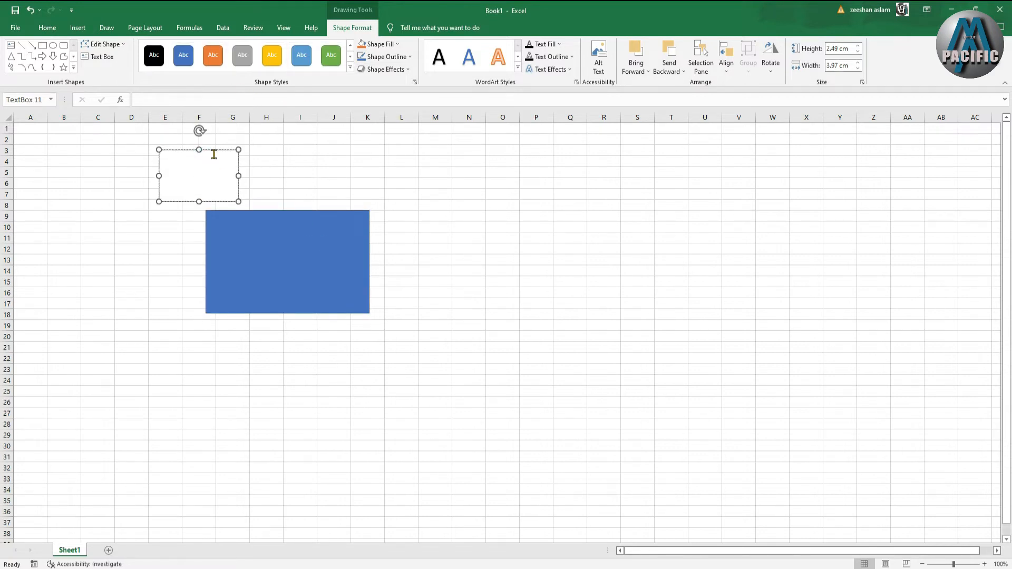
- Change the blue rectangle into a regular pentagon and back into a plain rectangle
click(269, 283)
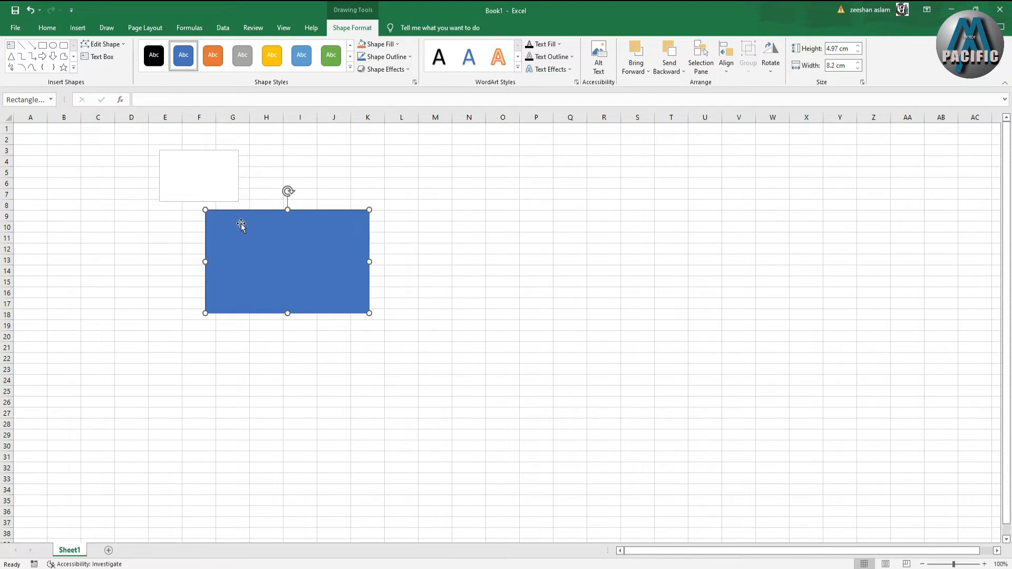
click(121, 45)
mouse_move(121, 61)
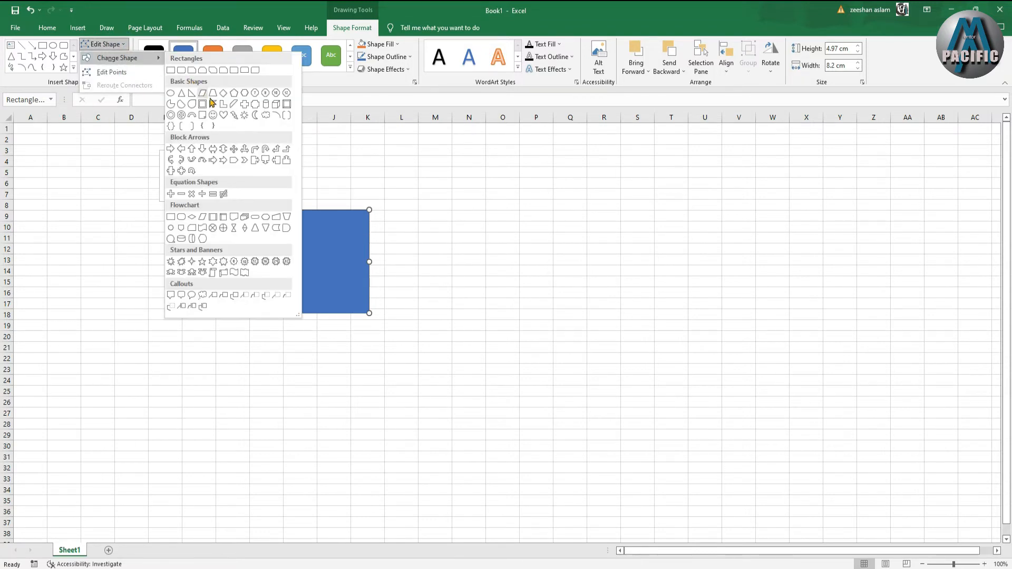
click(234, 92)
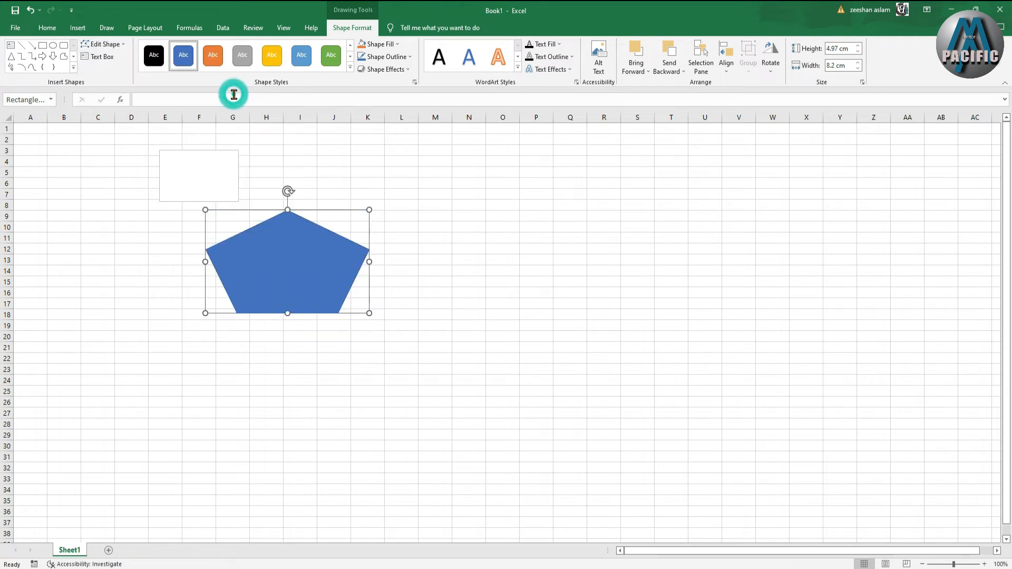
click(105, 45)
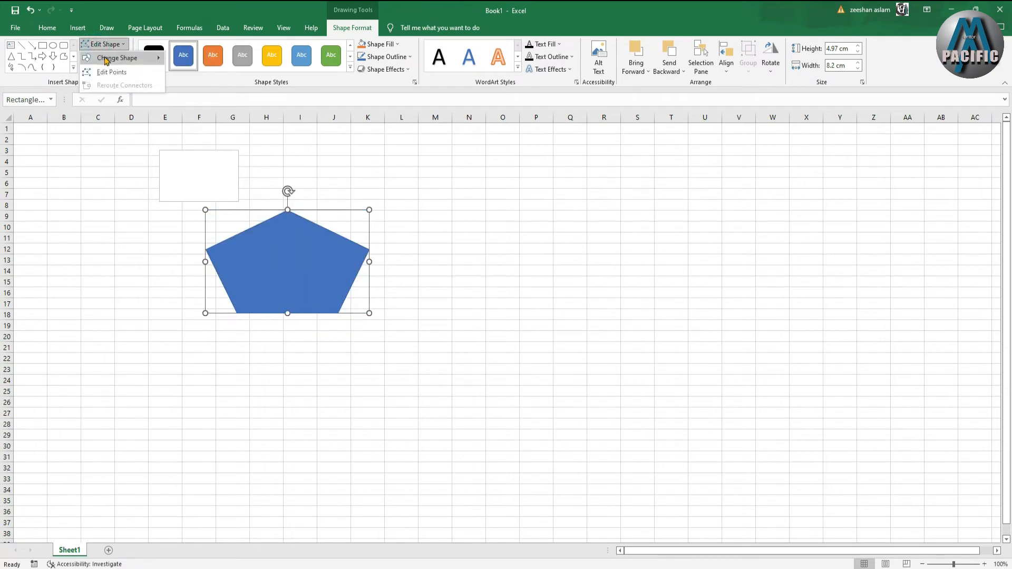
mouse_move(117, 60)
click(177, 72)
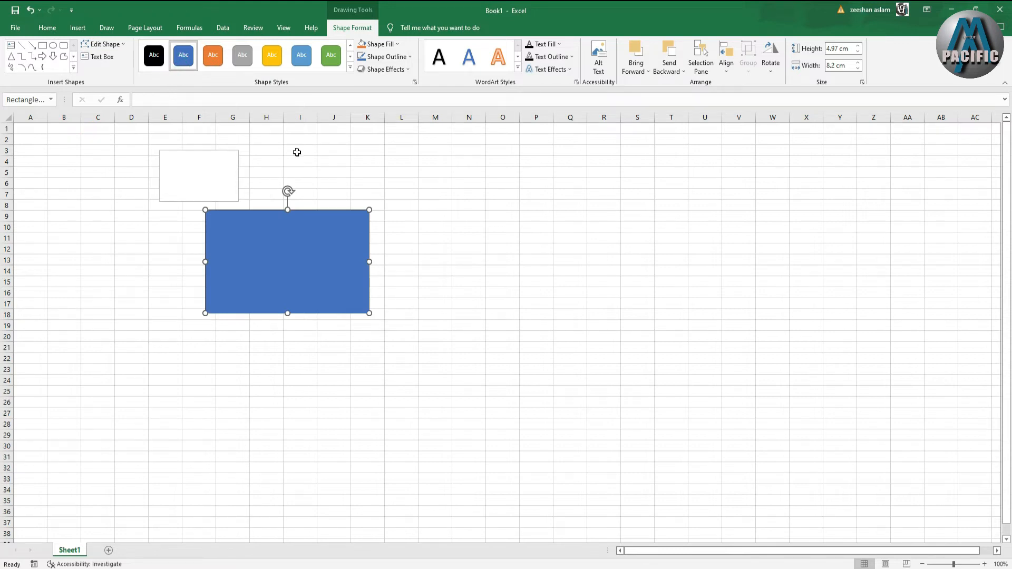
- Fill the rectangle with an online picture of fallen leaves from the Autumn category, and move it up and right to columns H to L
click(381, 44)
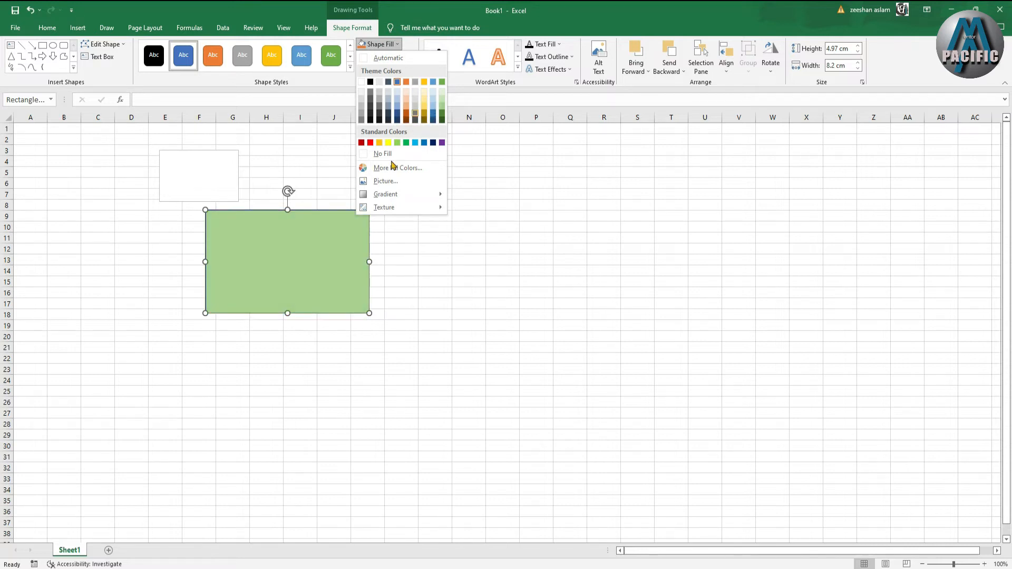
mouse_move(416, 194)
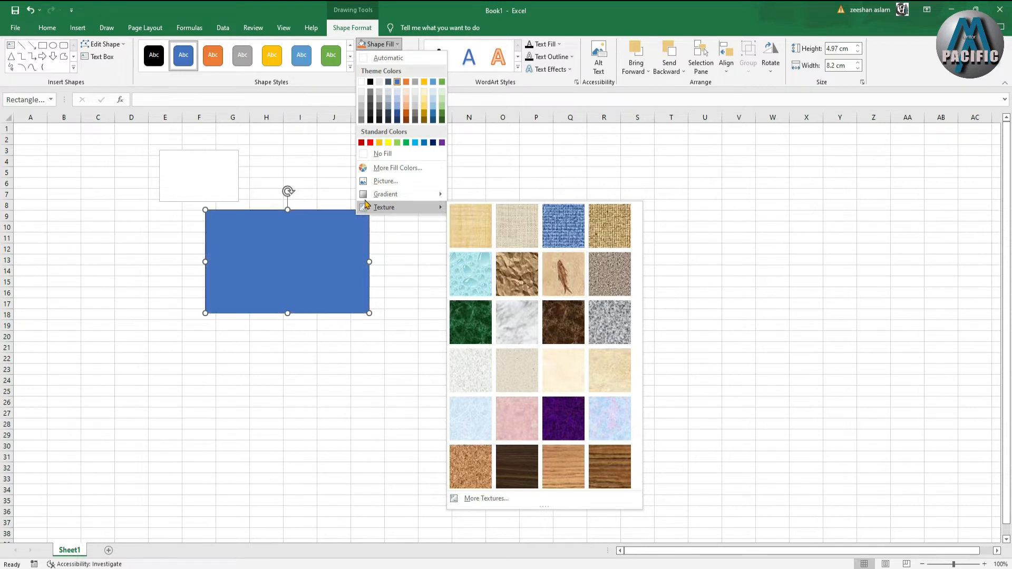
click(383, 181)
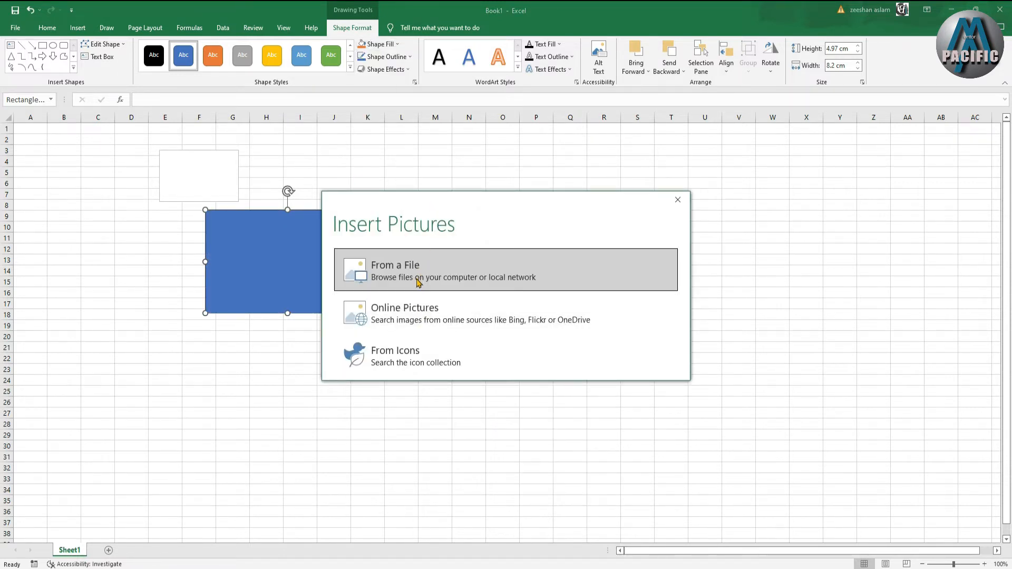
click(414, 315)
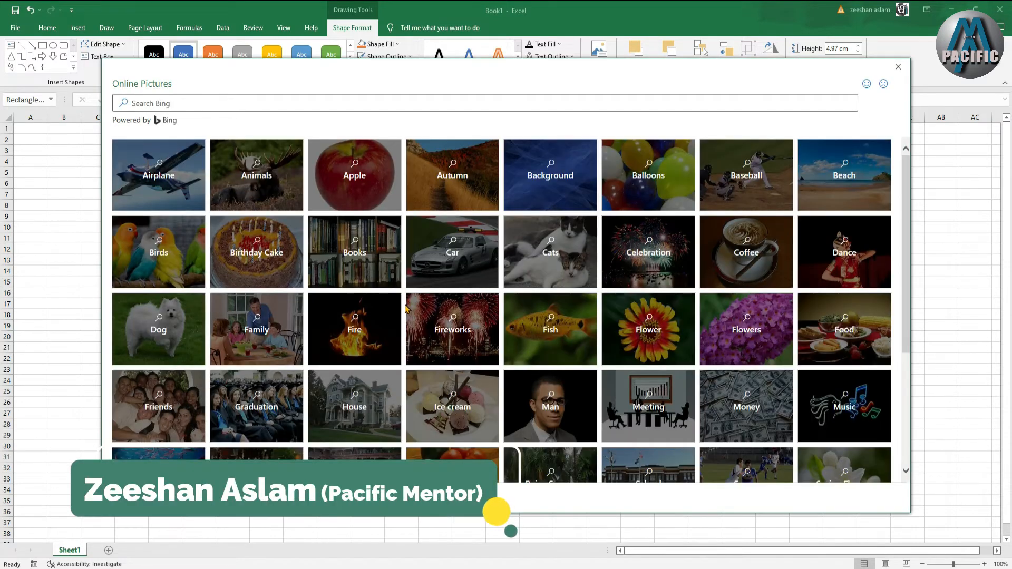
click(468, 187)
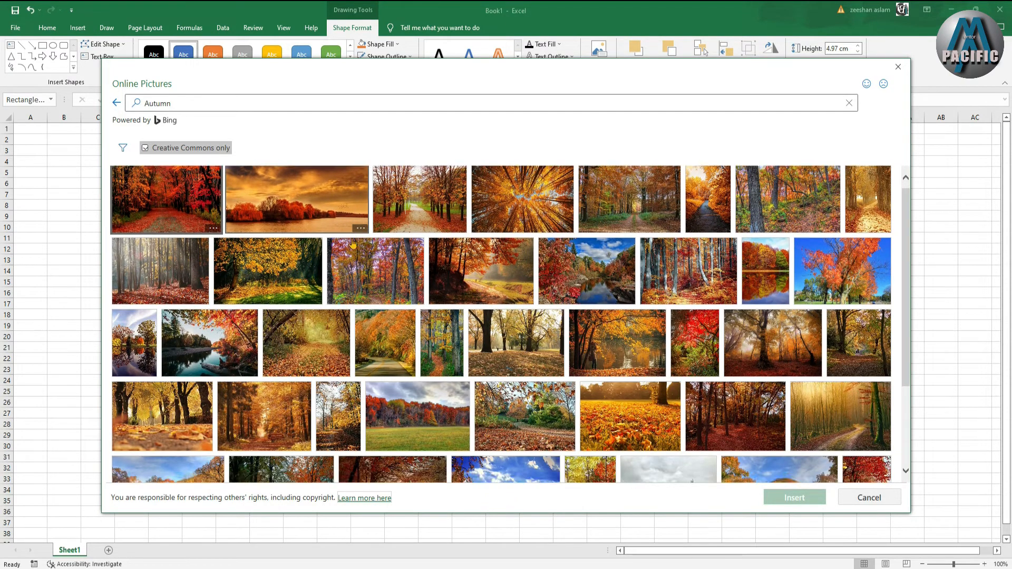
scroll(440, 281, down, 5)
scroll(365, 288, down, 5)
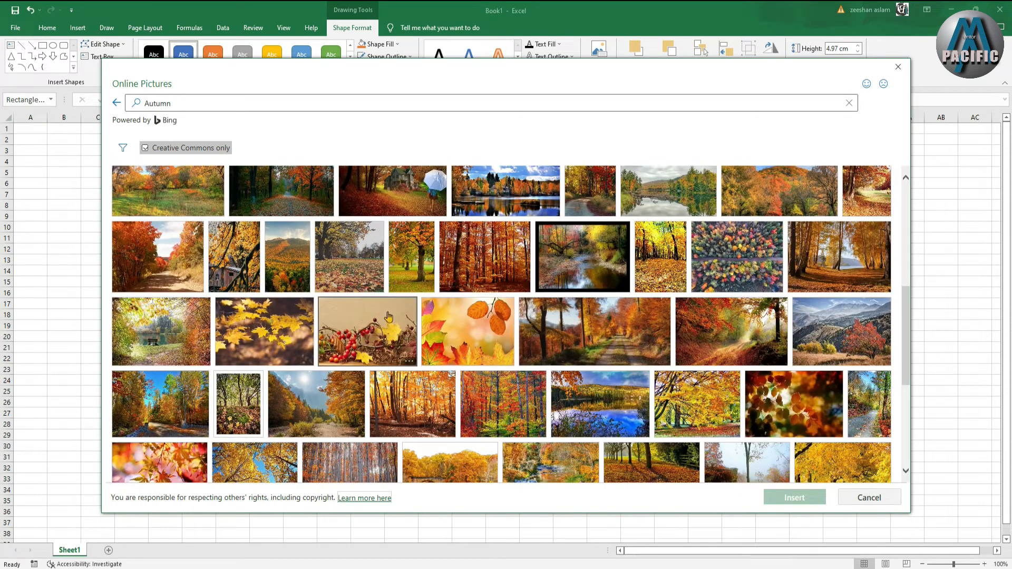
scroll(389, 316, up, 2)
click(522, 229)
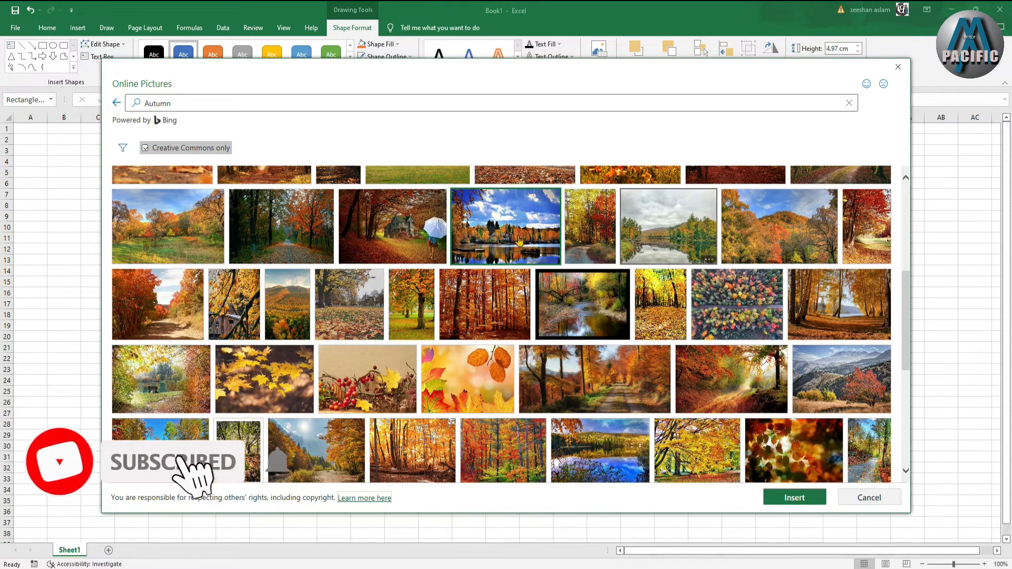
scroll(587, 224, up, 1)
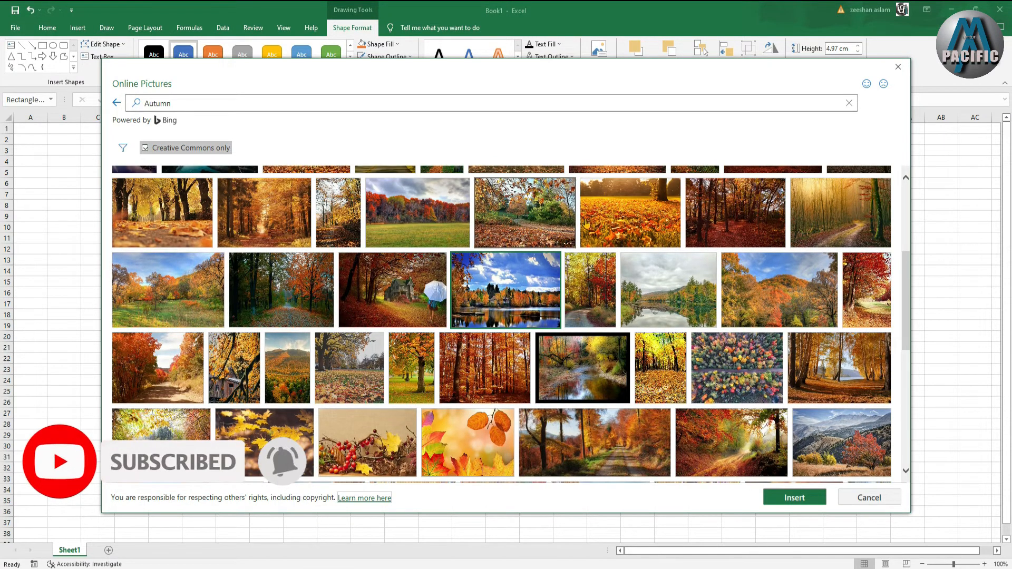
click(794, 498)
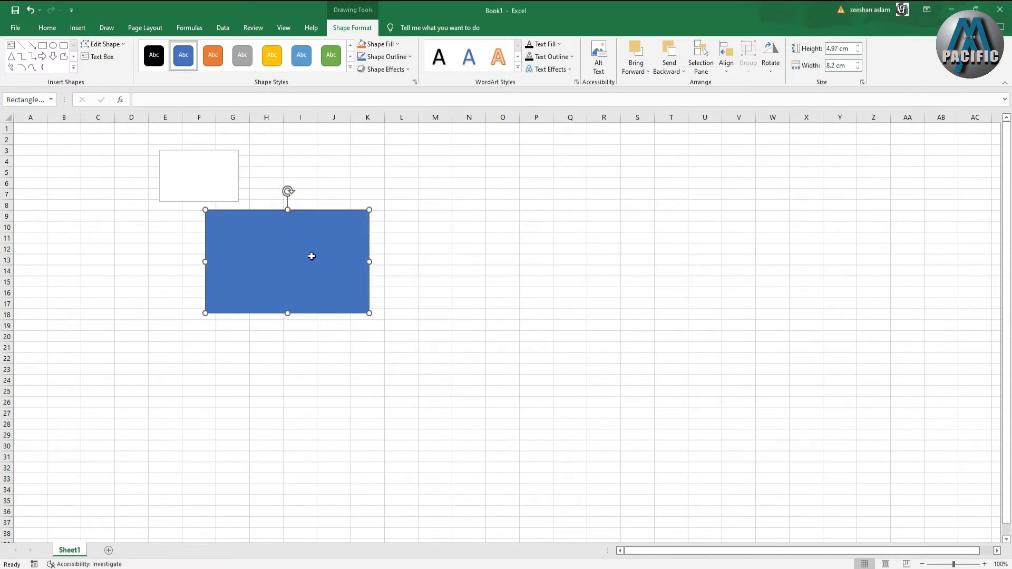
drag(285, 246, 321, 207)
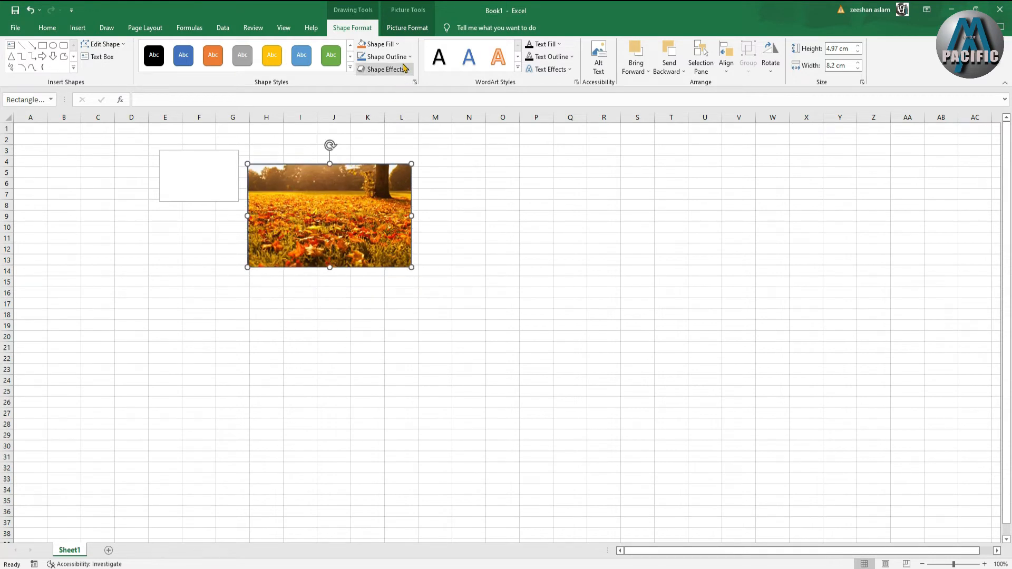
- Examine the picture-filled rectangle's fill, effects, size and picture formatting settings
click(380, 44)
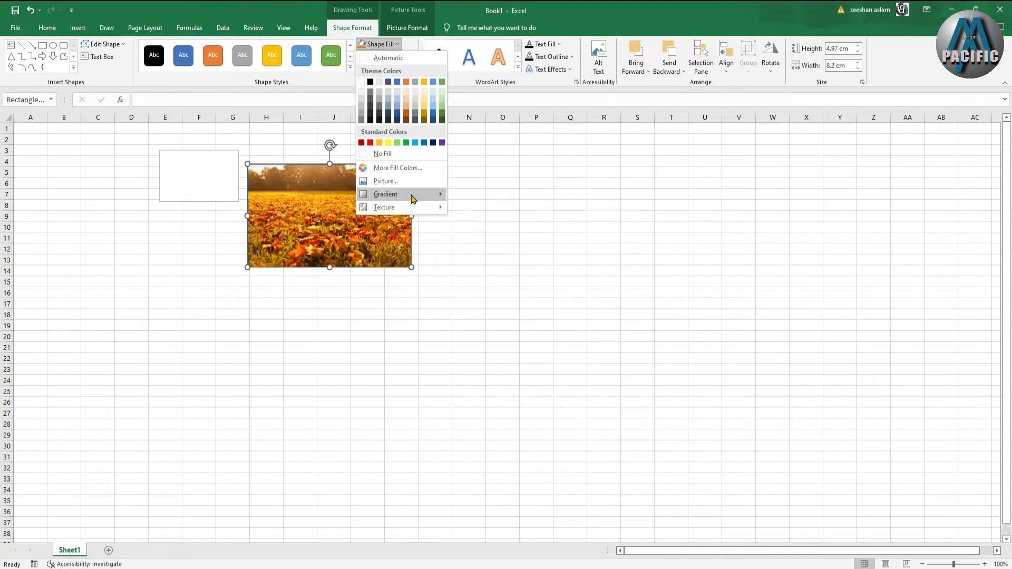
mouse_move(413, 198)
click(491, 401)
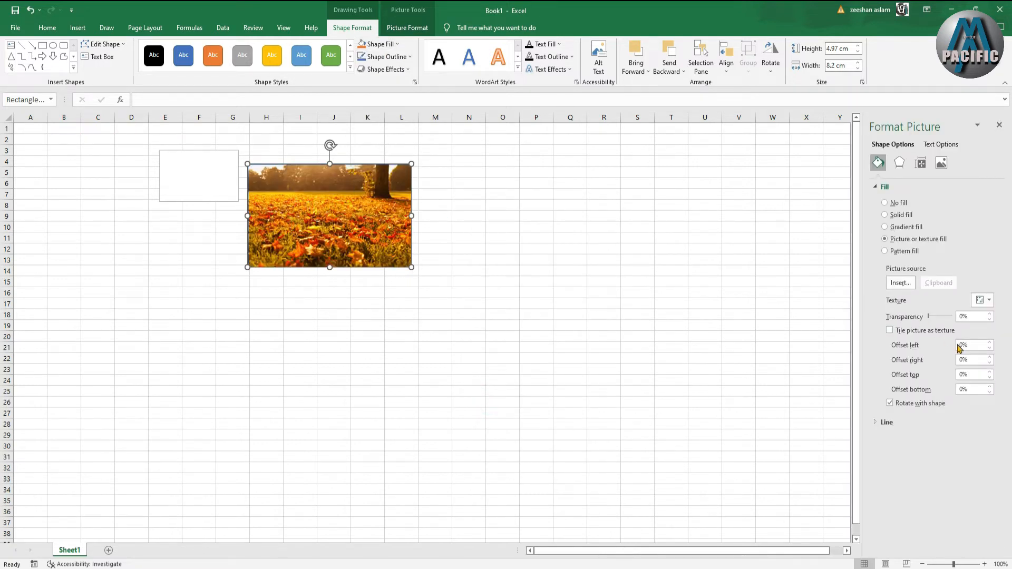
click(901, 166)
click(920, 164)
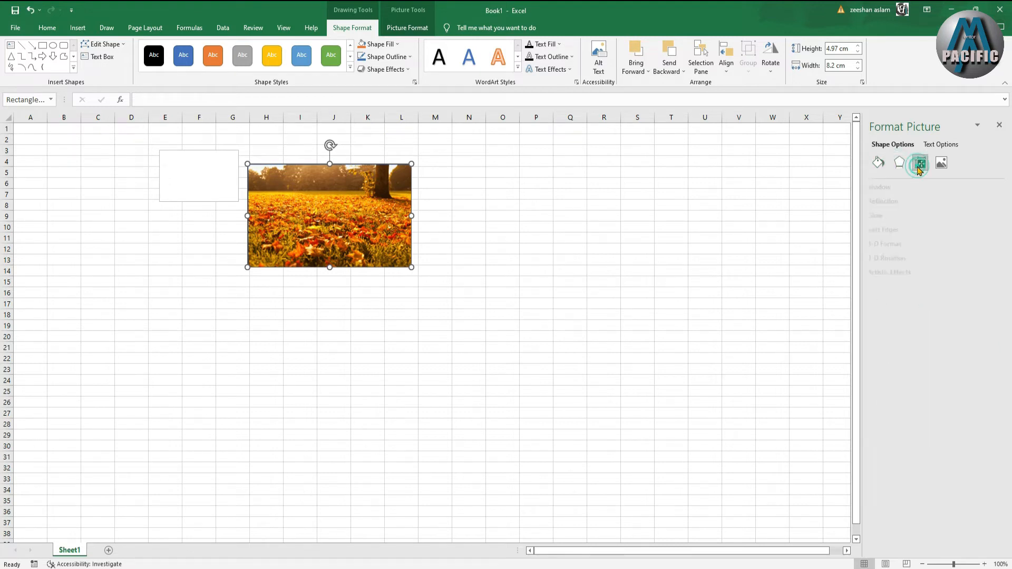
click(937, 166)
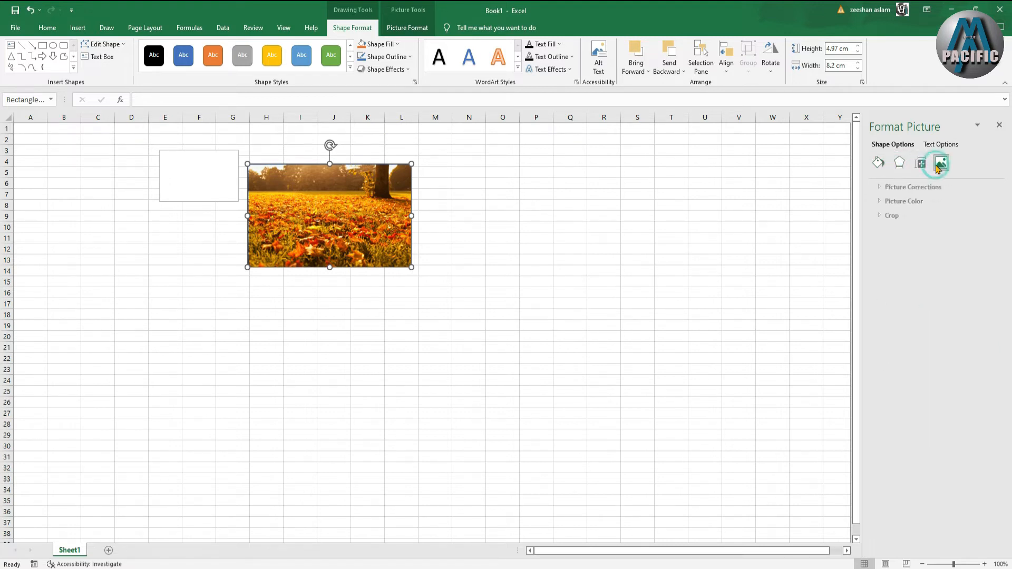
click(1000, 126)
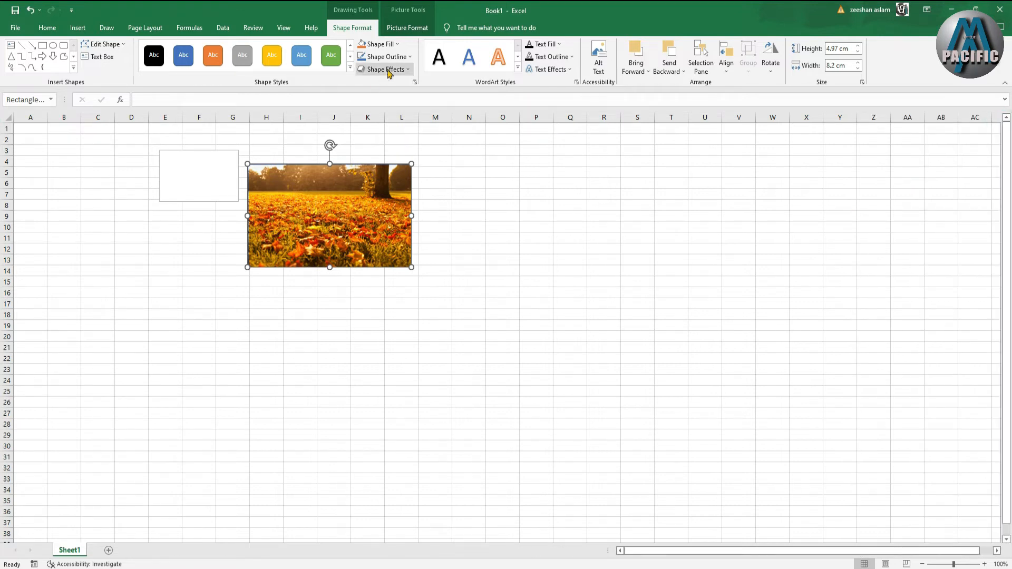
click(398, 45)
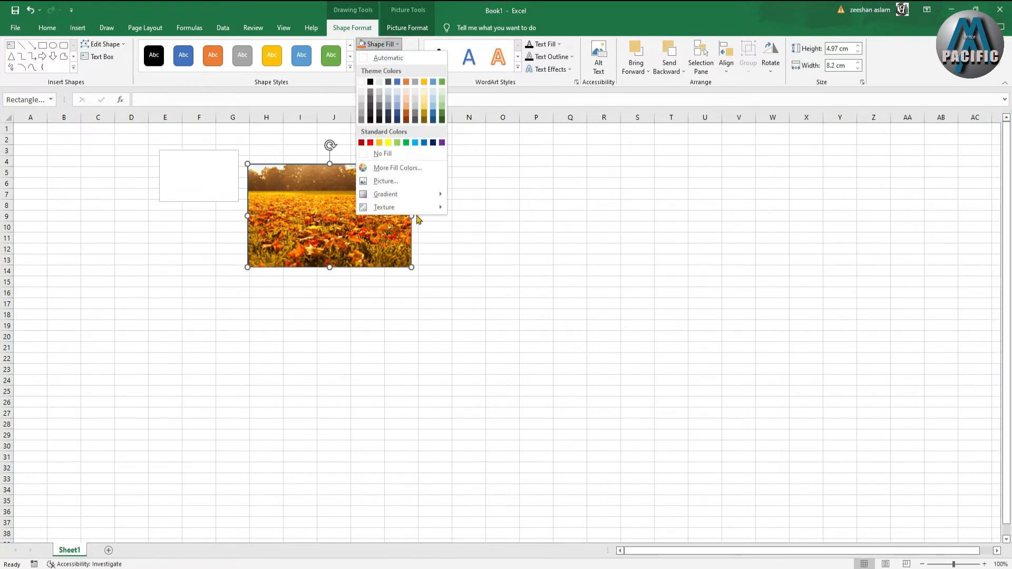
click(390, 45)
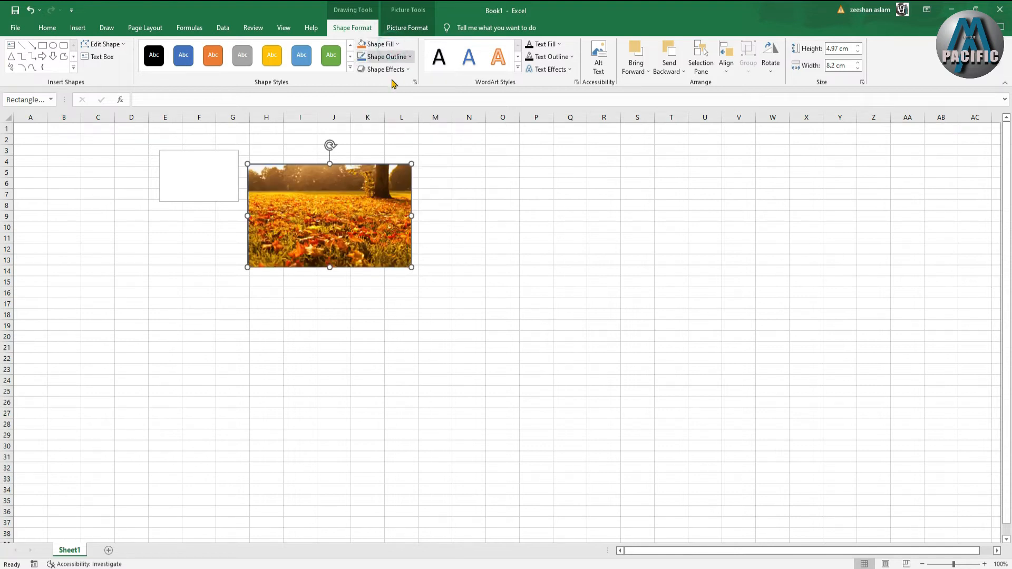
click(404, 58)
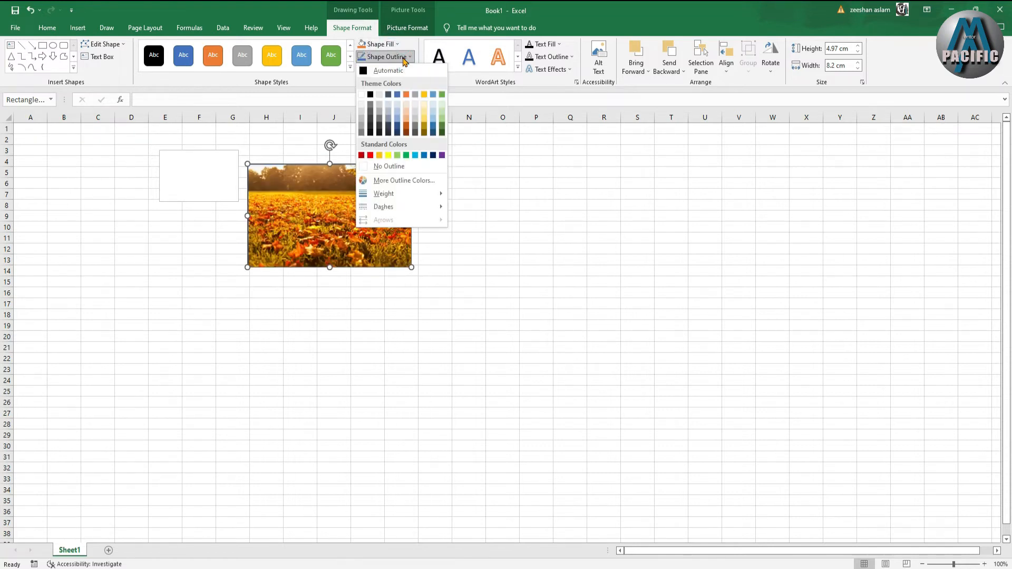
- Replace the rectangle's picture fill with light gold and change that fill to a darker blue theme colour
click(398, 45)
click(425, 115)
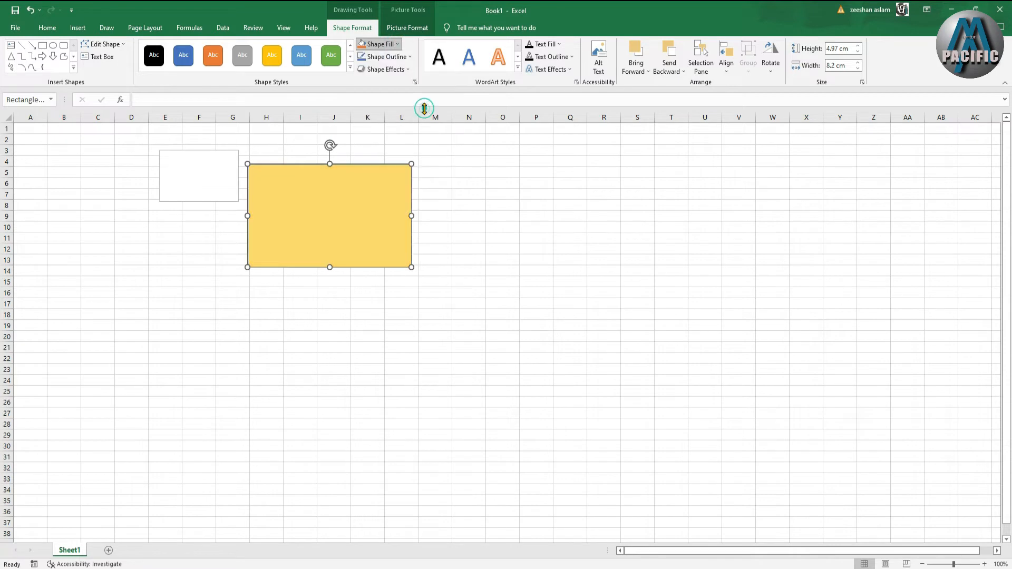
click(378, 45)
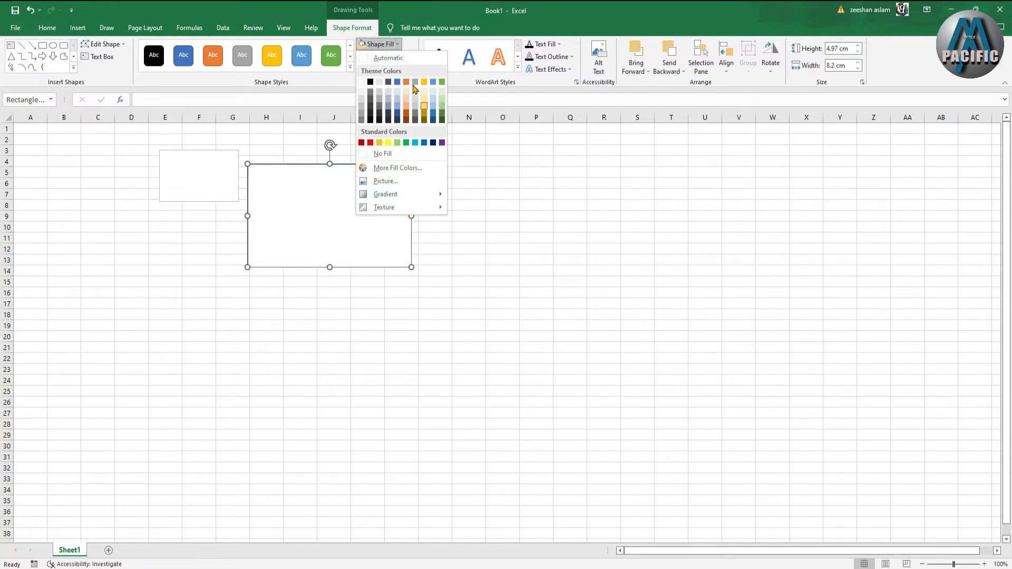
click(433, 113)
- Set the rectangle's outline weight to 6 pt and its colour to standard green
click(371, 58)
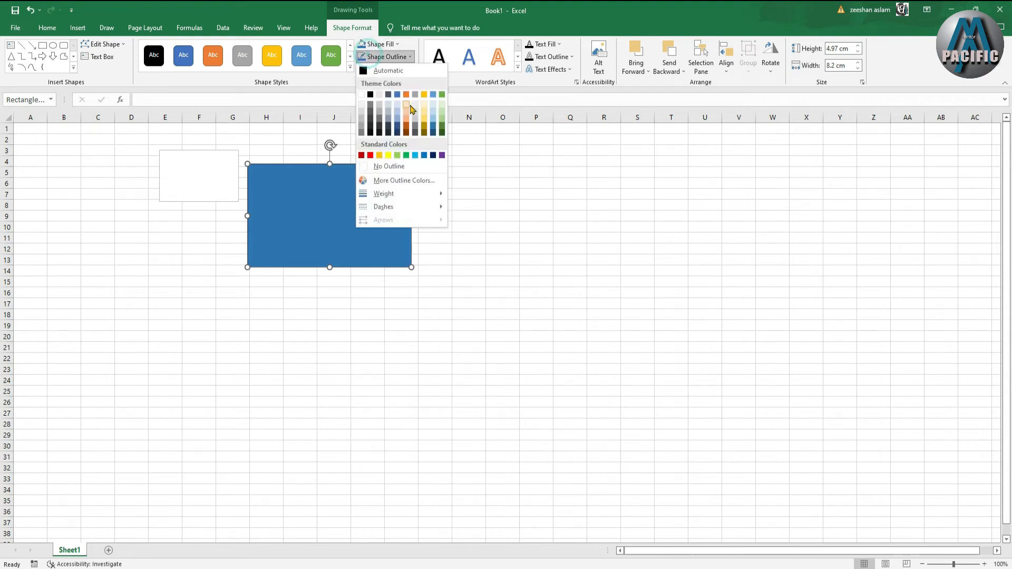
mouse_move(383, 196)
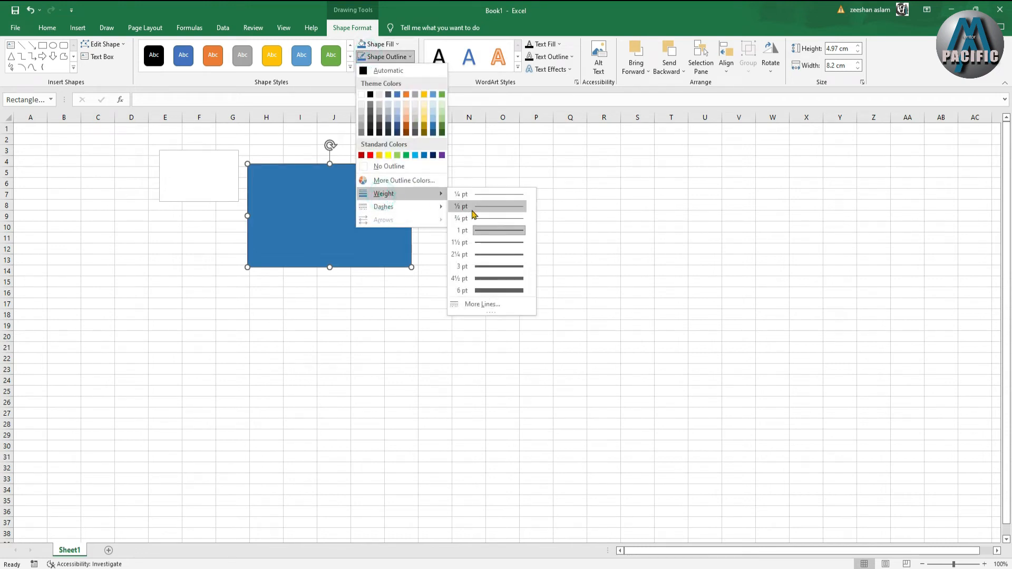
click(484, 290)
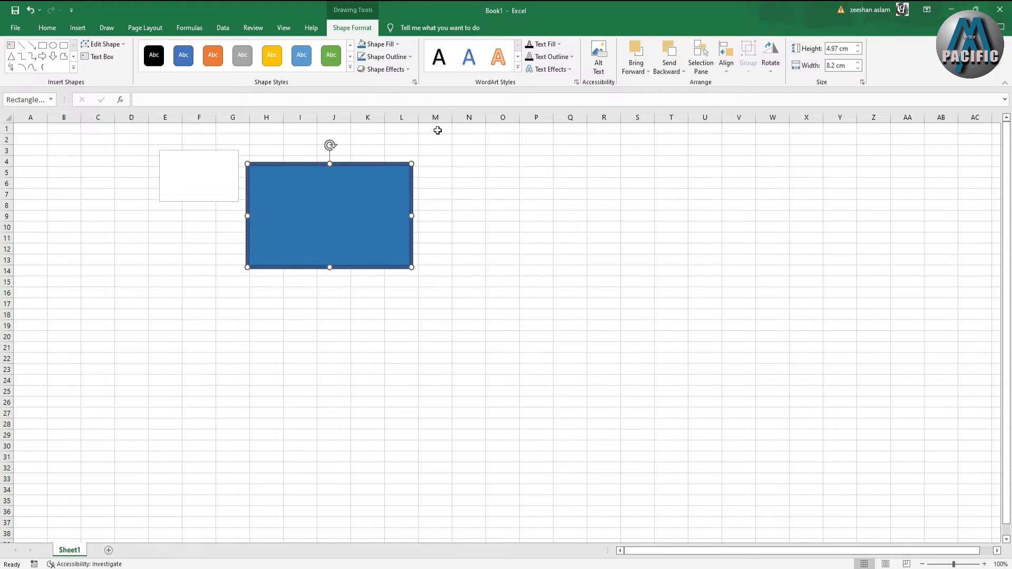
click(408, 58)
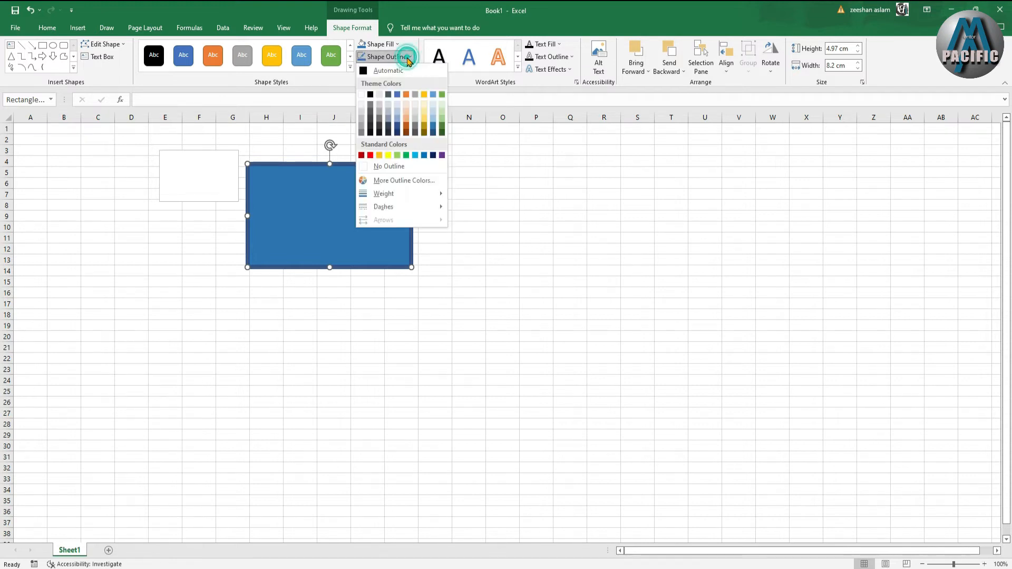
click(407, 156)
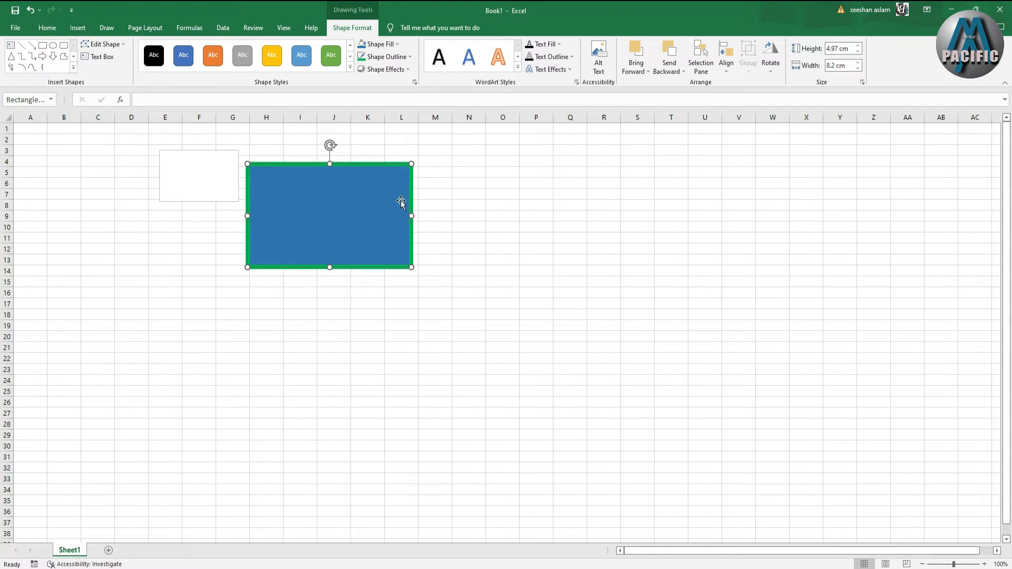
- Check the rectangle's outline dash styles and draw a nearly horizontal straight line about 12.3 cm wide across columns N to U near row 7
click(406, 57)
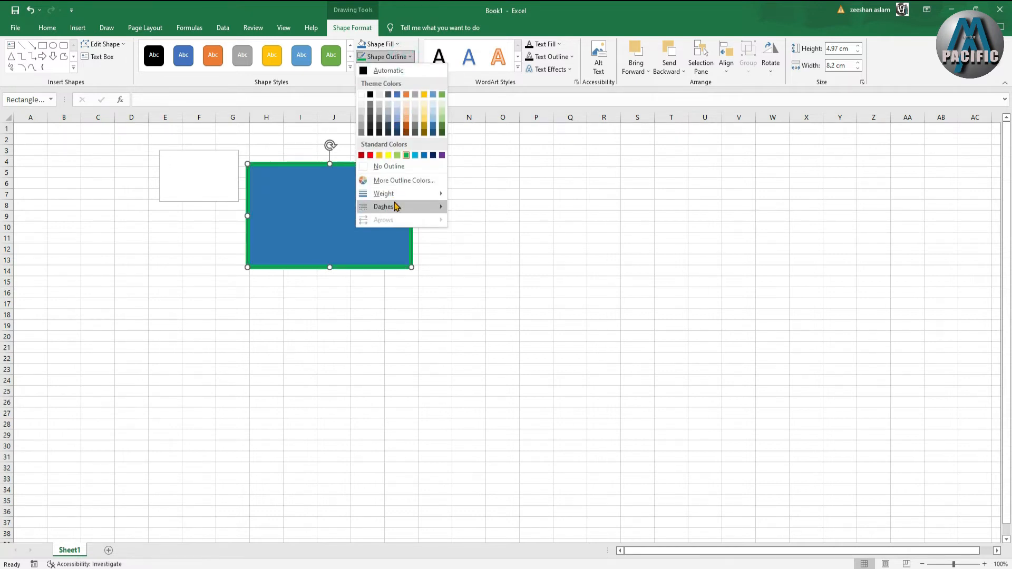
mouse_move(429, 207)
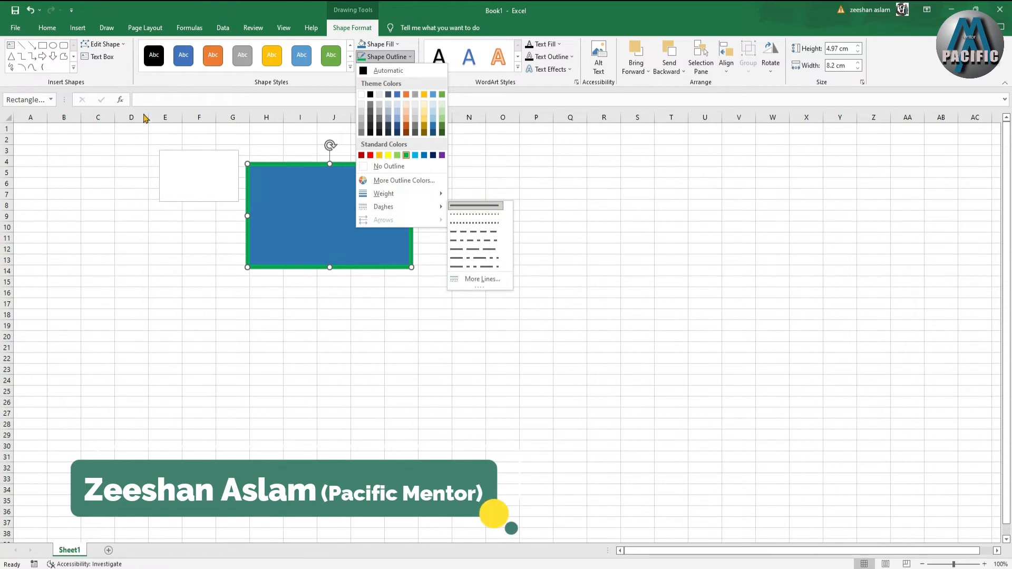
click(21, 45)
drag(475, 195, 720, 200)
- Add a solid arrowhead to the line's right-hand end and delete the line
click(387, 56)
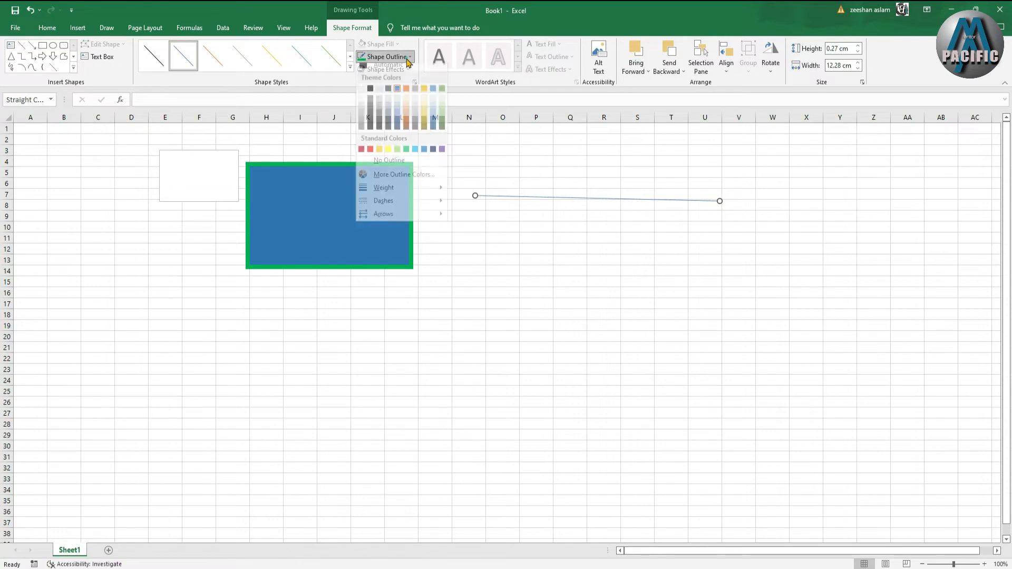
mouse_move(433, 220)
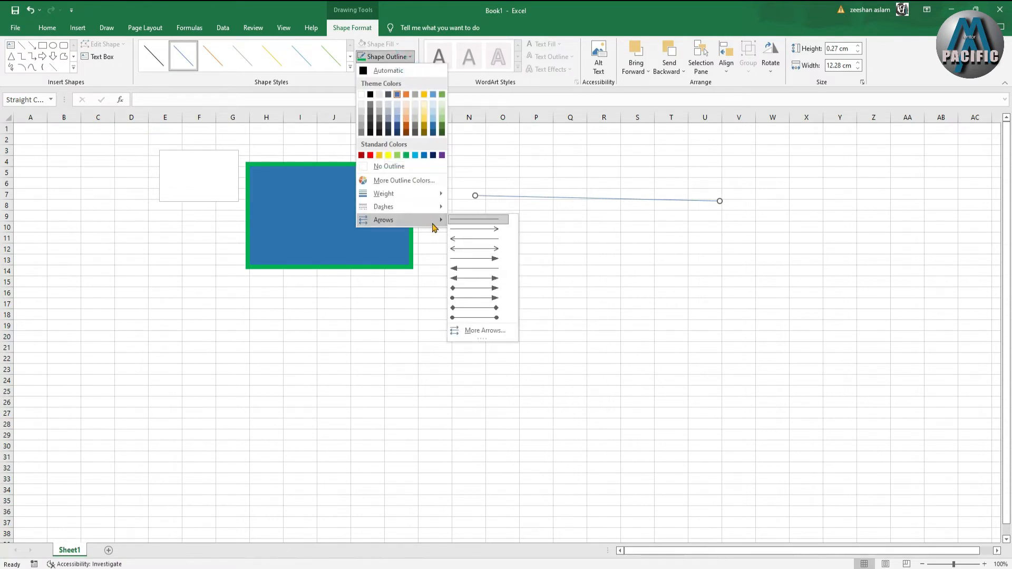
click(491, 259)
click(737, 229)
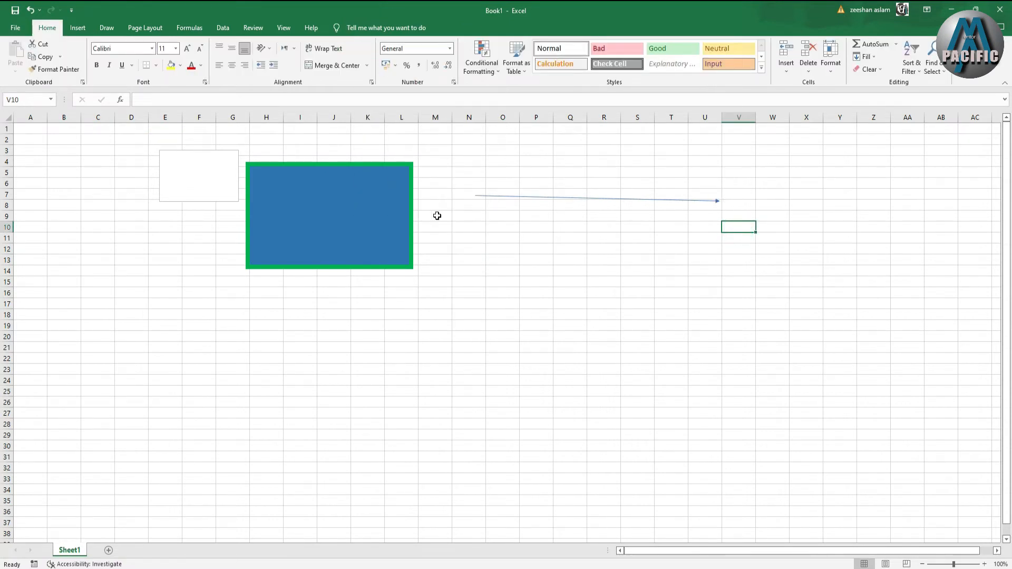
click(530, 197)
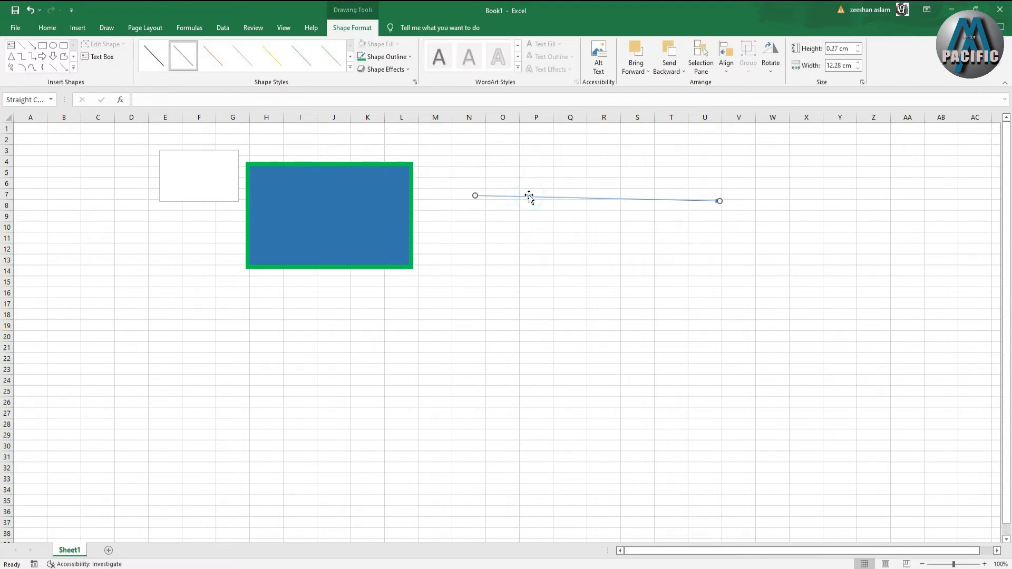
key(Delete)
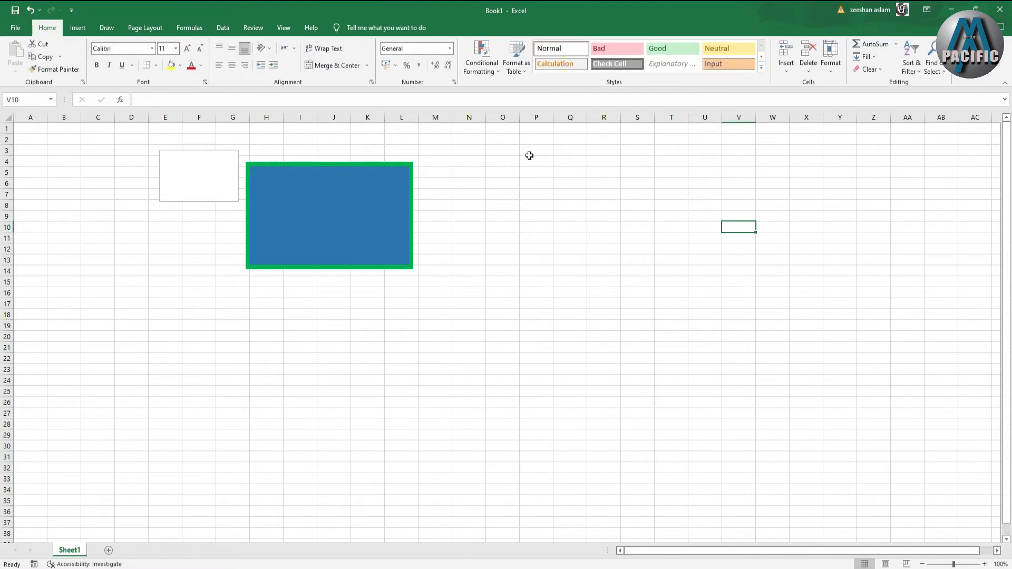
- Examine the preset, shadow, glow, soft edge, bevel and 3-D rotation effects available for the blue rectangle
click(329, 209)
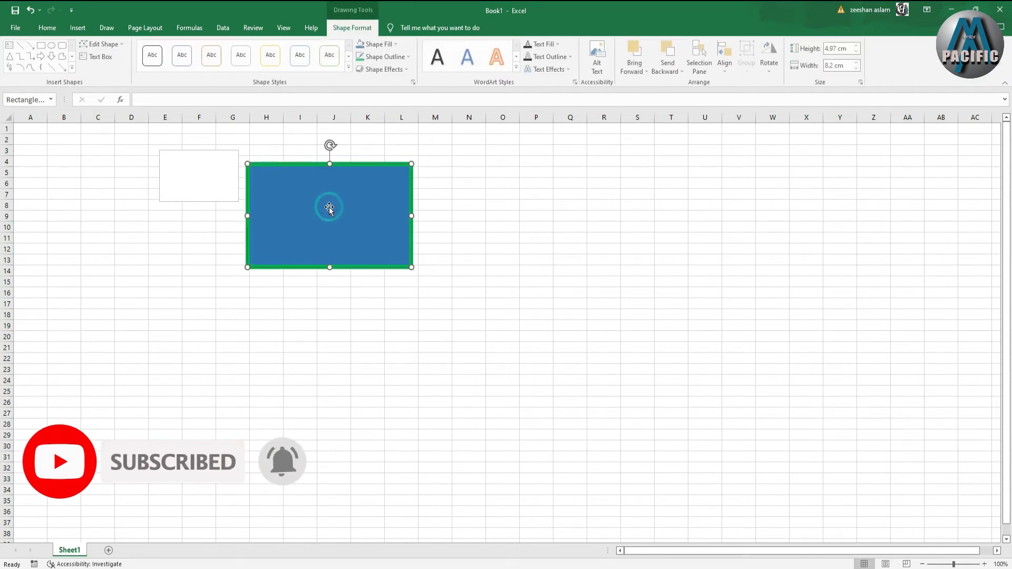
click(393, 73)
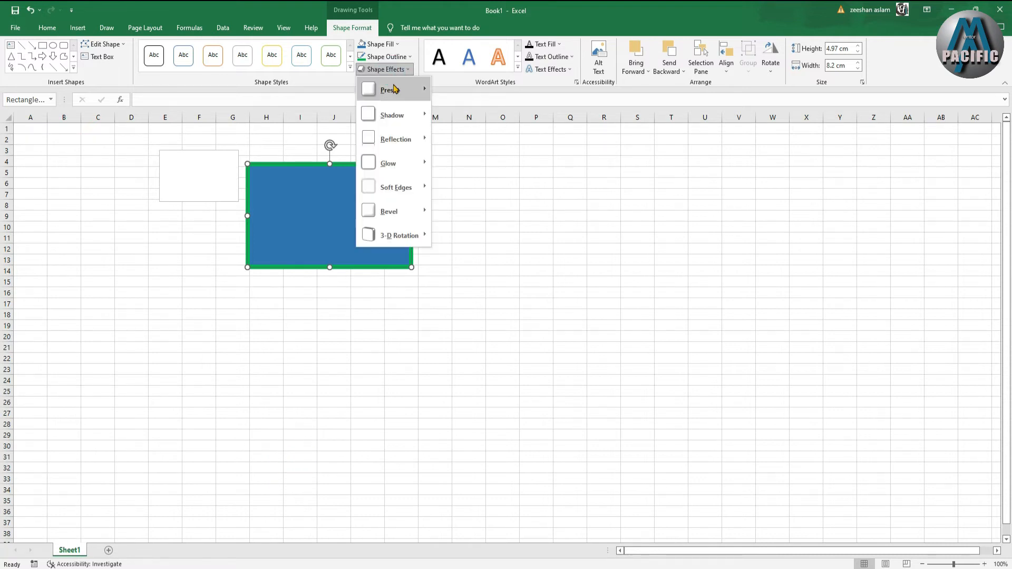
mouse_move(393, 90)
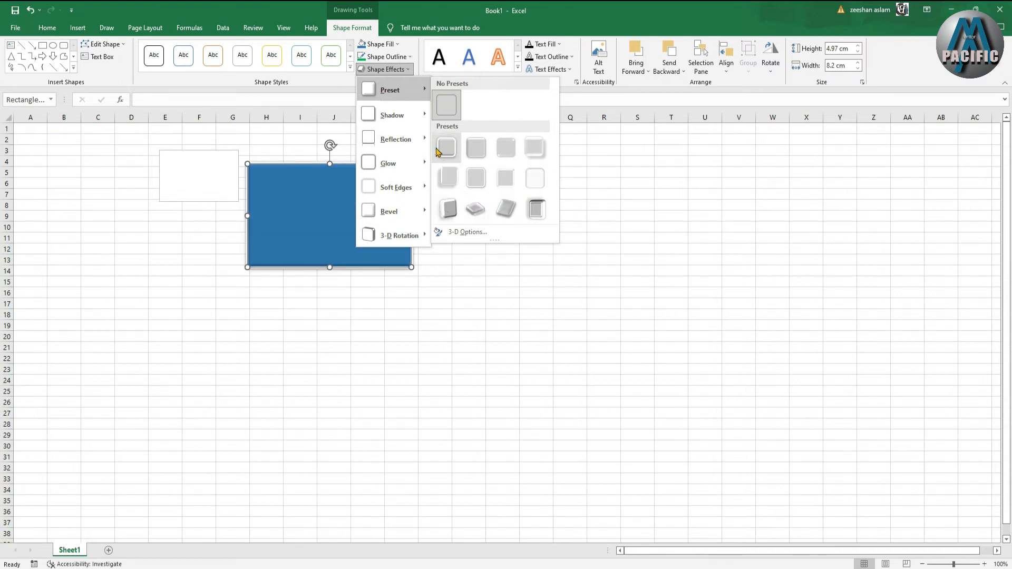
mouse_move(408, 118)
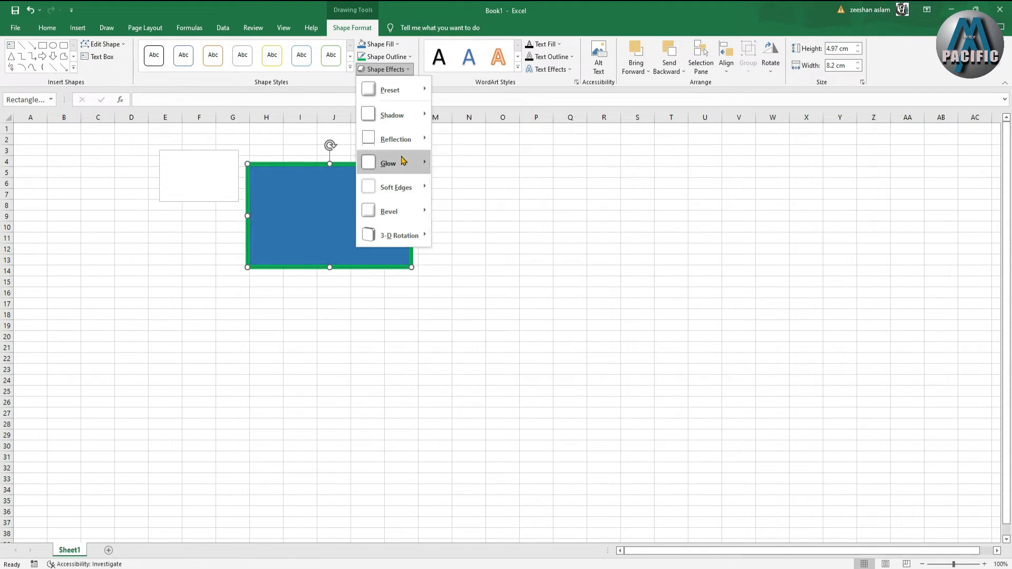
mouse_move(404, 164)
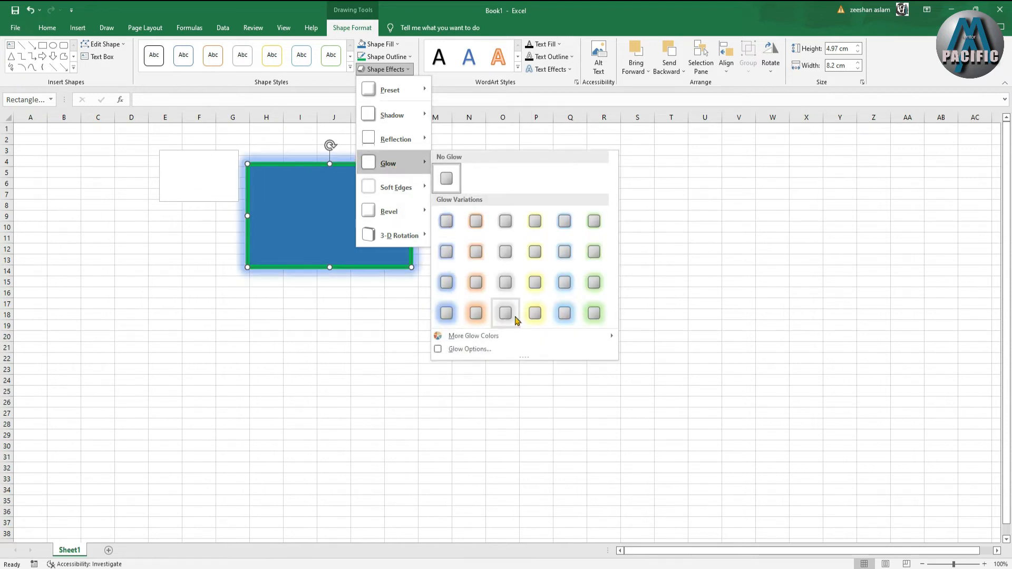
mouse_move(397, 187)
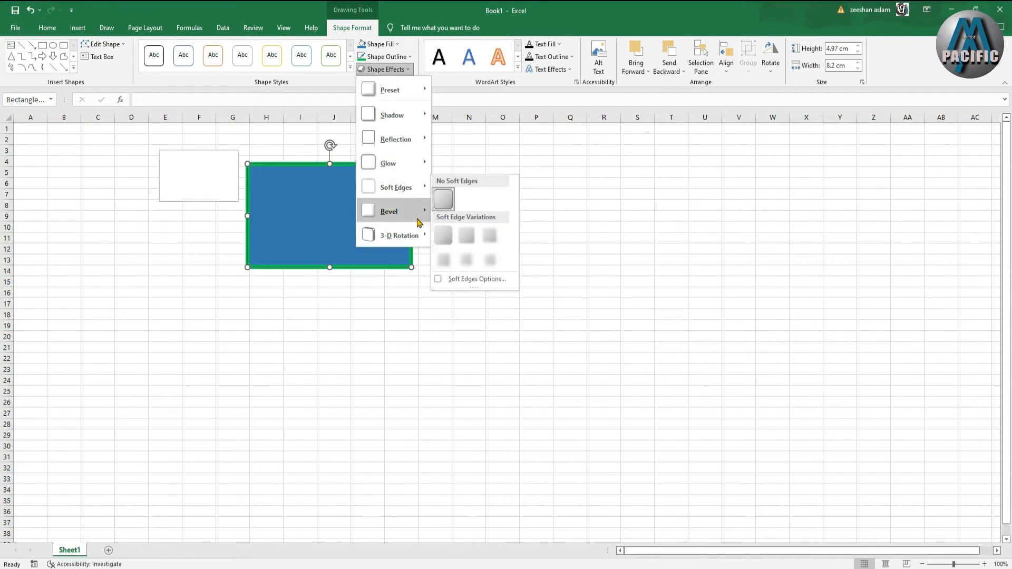
mouse_move(416, 214)
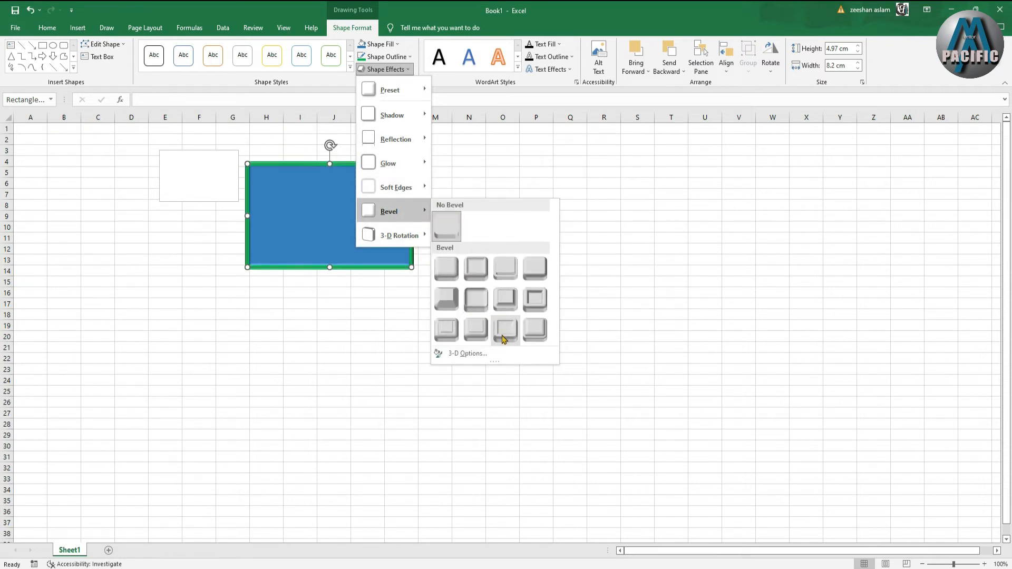
mouse_move(418, 242)
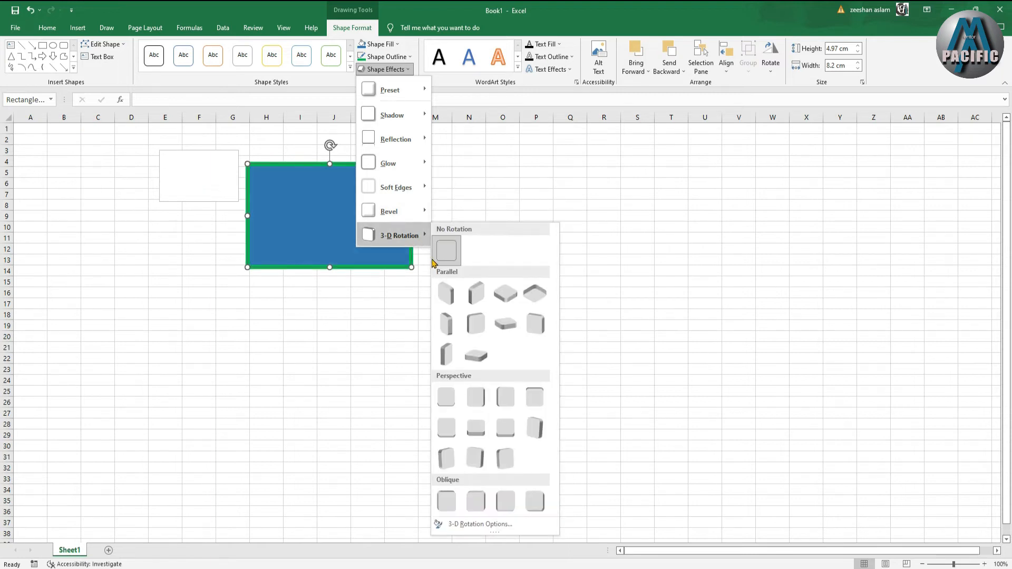
click(342, 278)
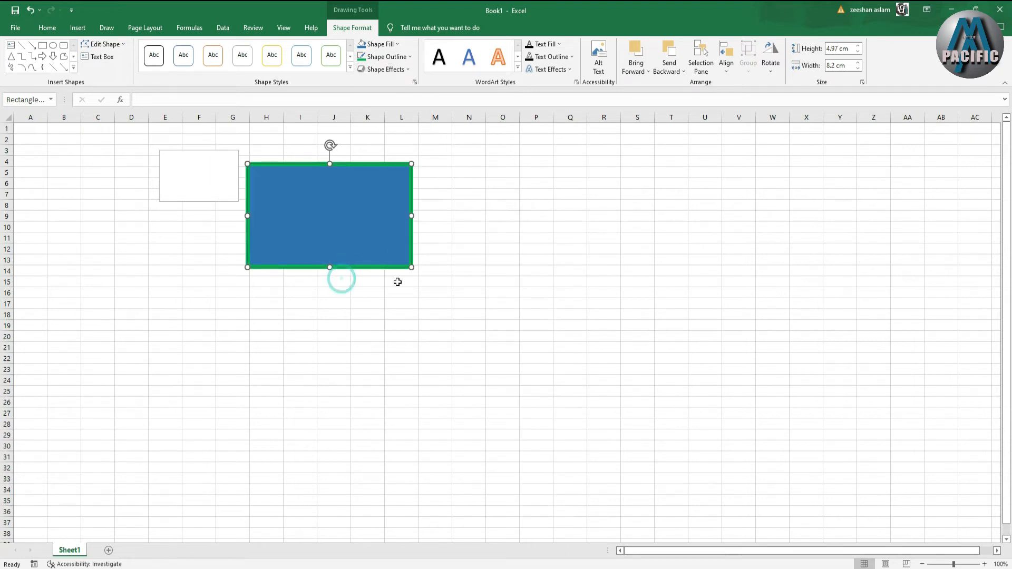
- Shrink the blue rectangle to about 4.1 cm high and 3.97 cm wide, and place it over columns J to L
drag(415, 266, 326, 249)
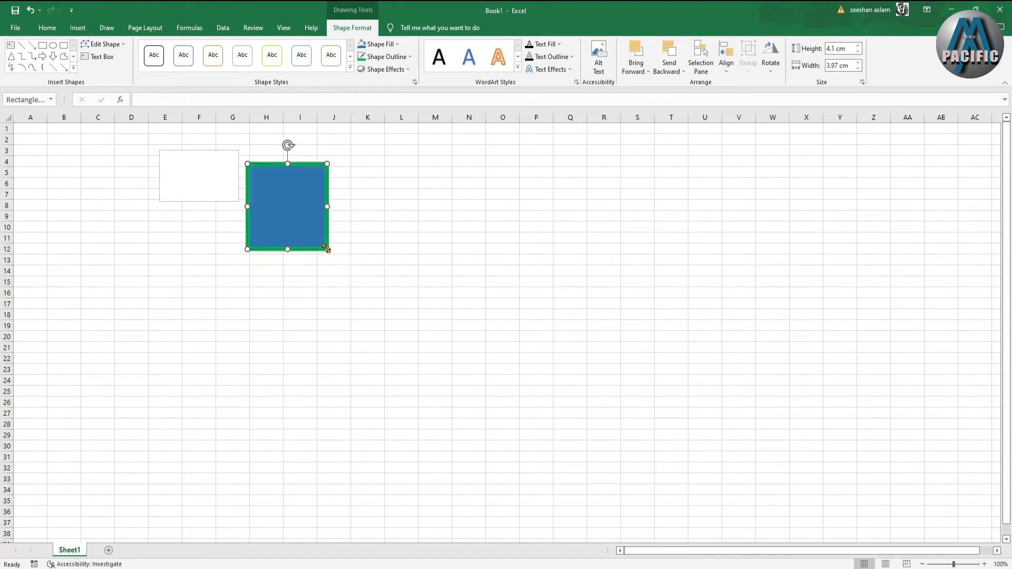
drag(292, 206, 213, 195)
click(211, 178)
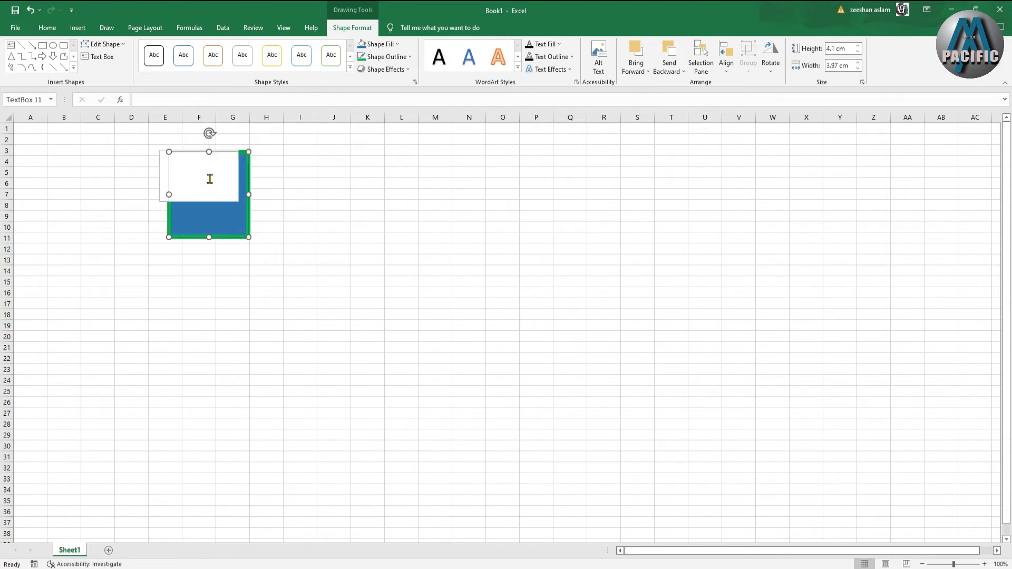
drag(214, 232, 362, 198)
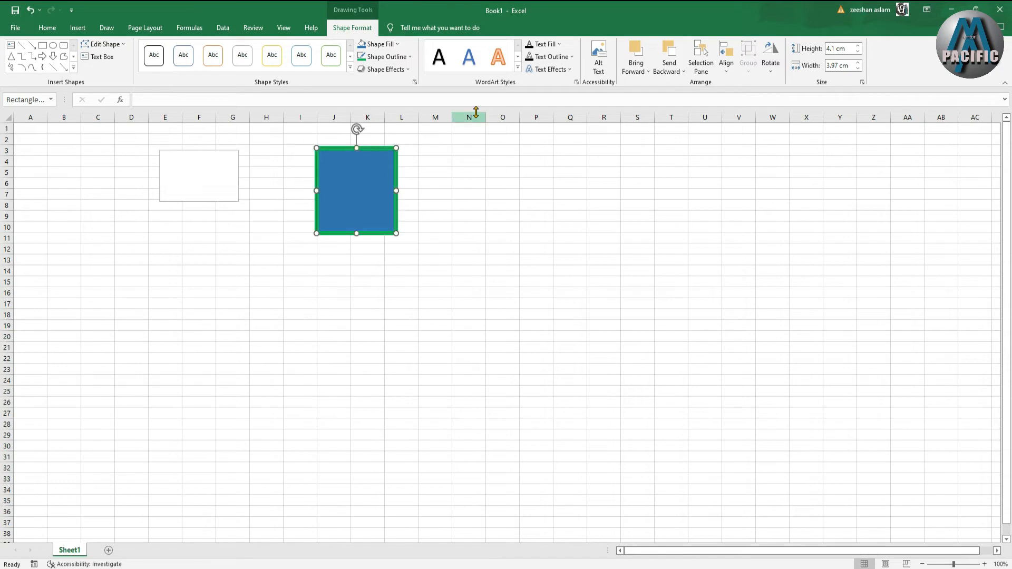
- Set the text box's text to "zee" in the orange outlined WordArt style at font size 48
click(232, 163)
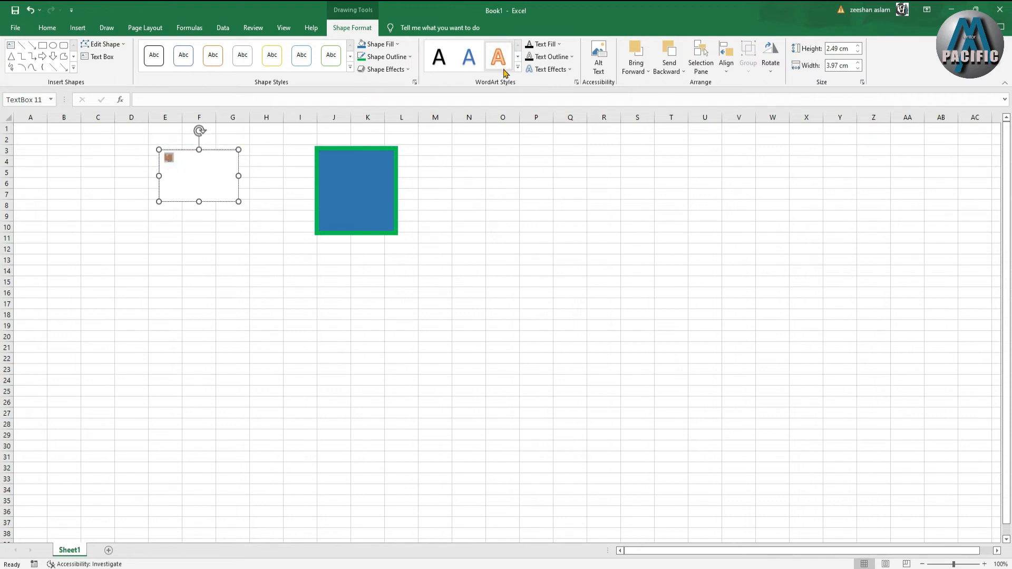
click(47, 27)
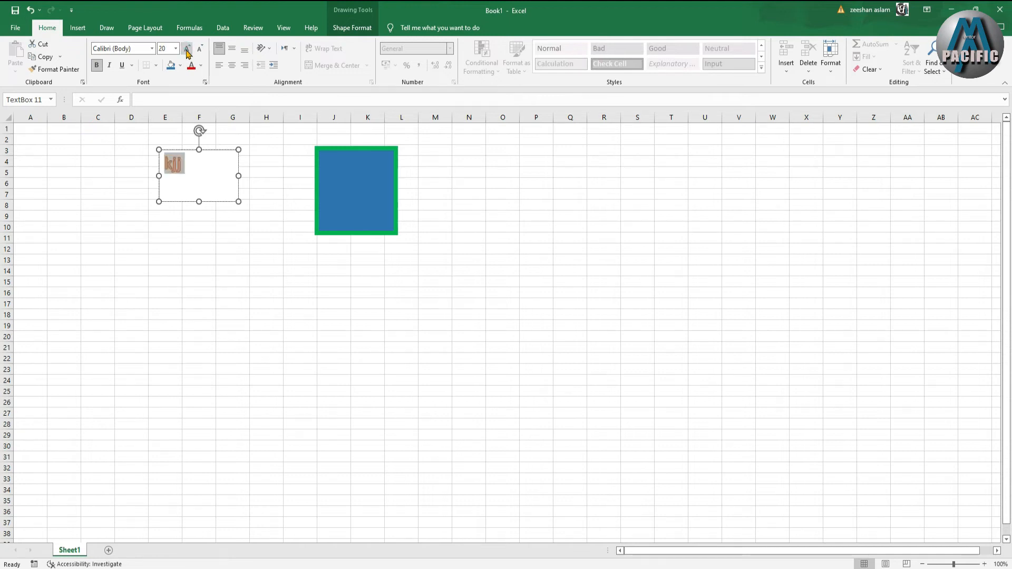
click(187, 50)
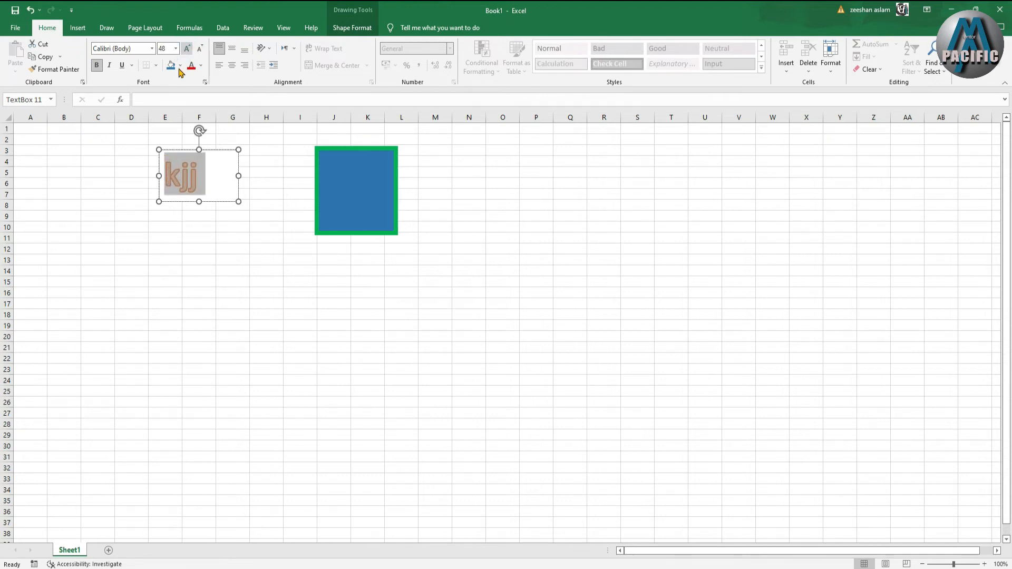
click(205, 191)
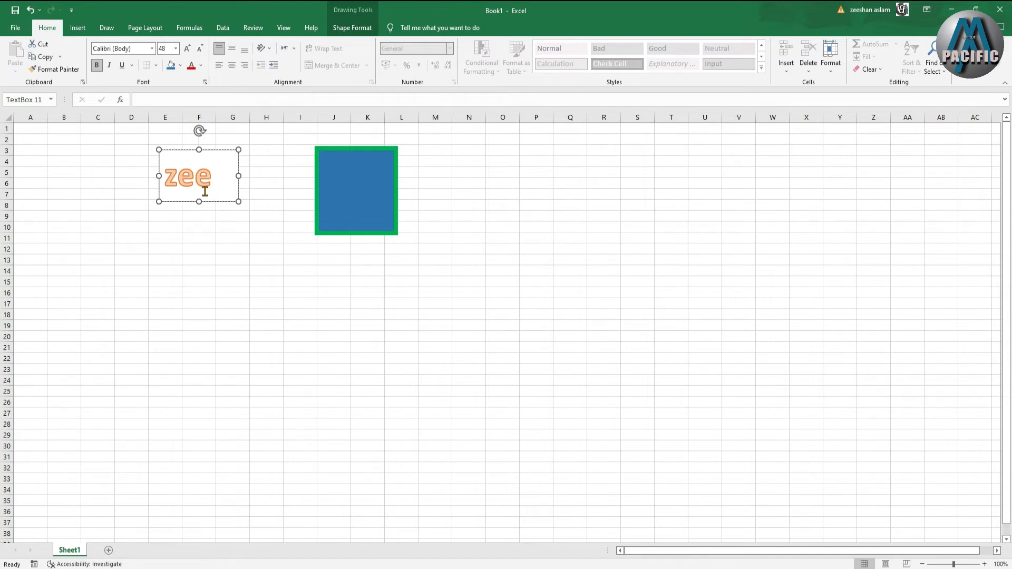
click(271, 158)
- Set the fill of the text "zee" to standard red
drag(221, 177, 175, 174)
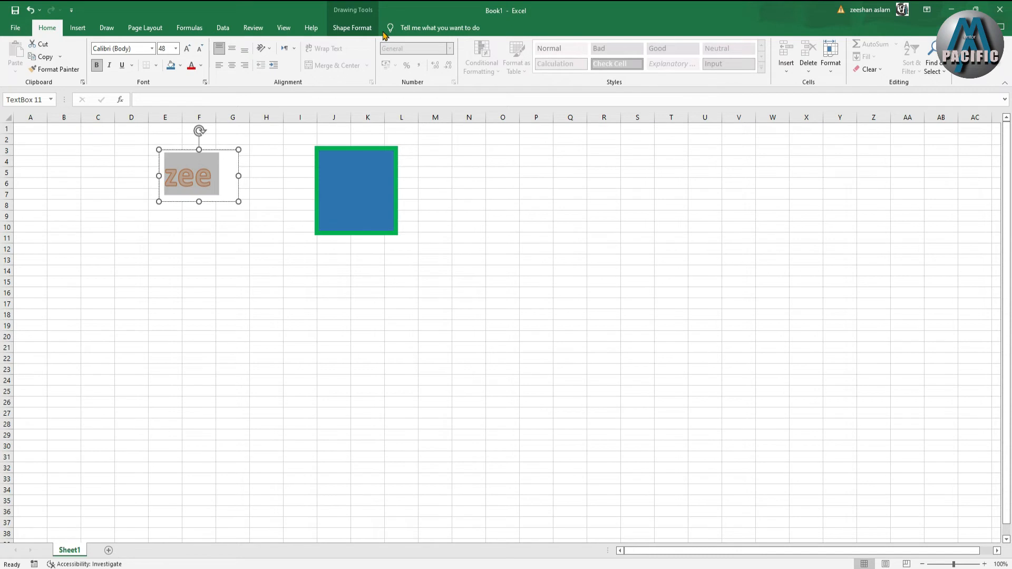
click(352, 28)
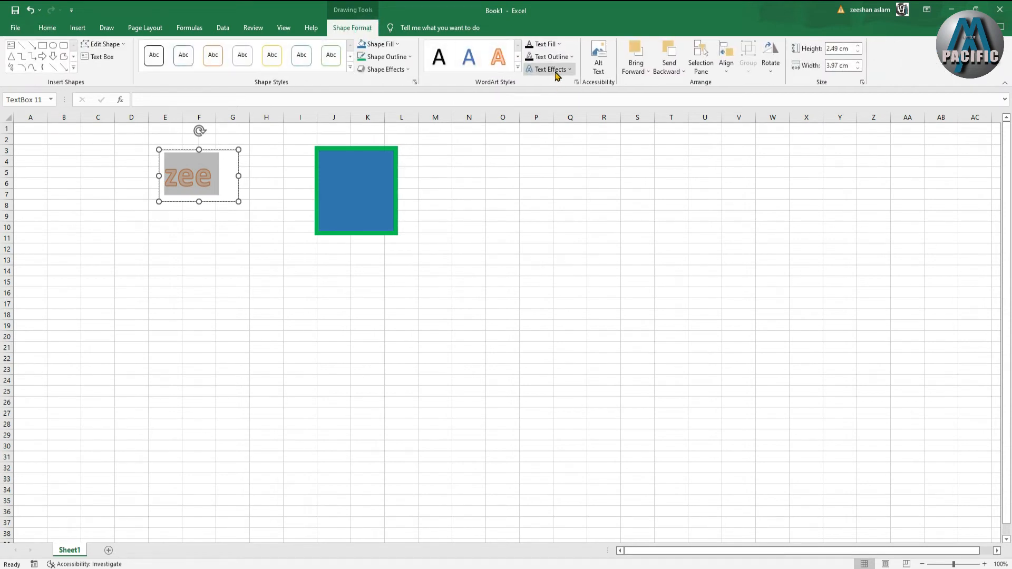
click(517, 67)
click(505, 217)
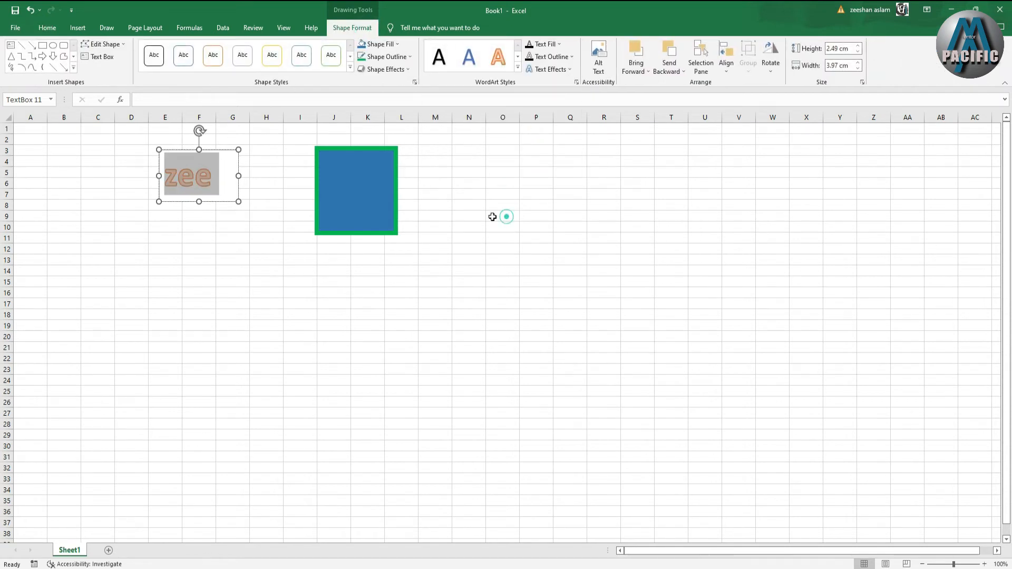
click(394, 198)
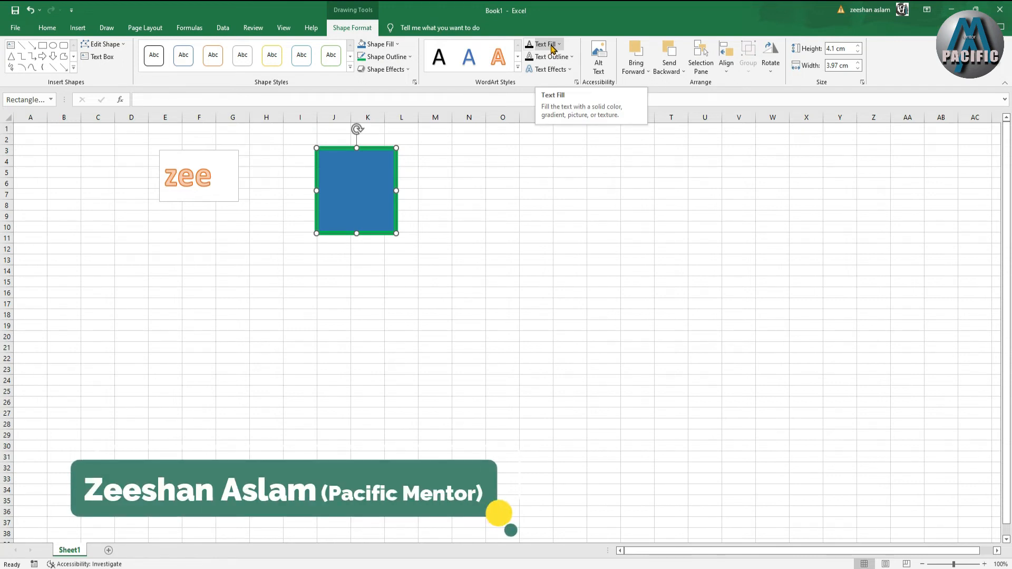
drag(216, 171, 159, 174)
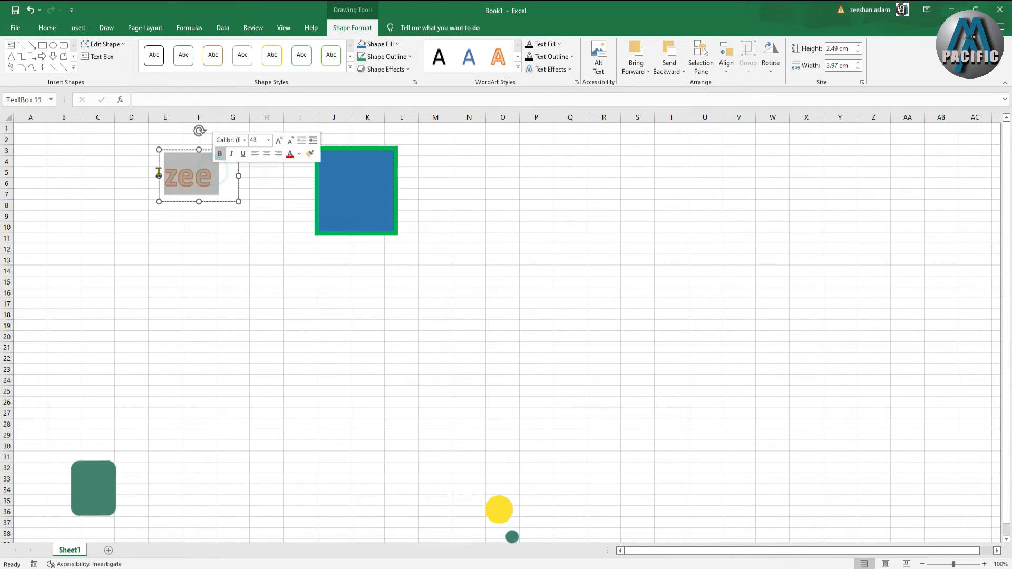
click(554, 46)
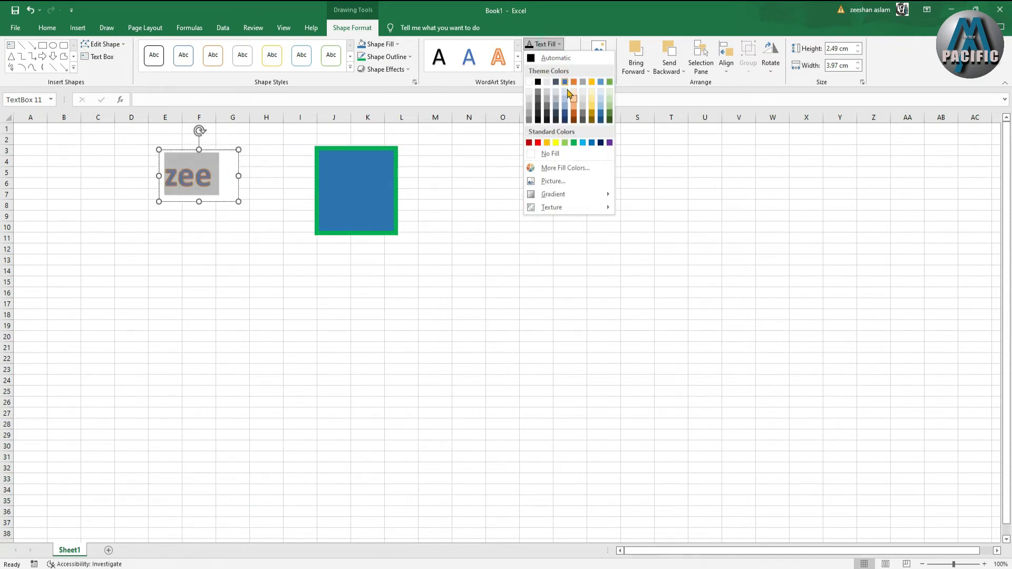
click(538, 142)
- Set the text outline of "zee" to 3 pt weight and standard purple
click(548, 56)
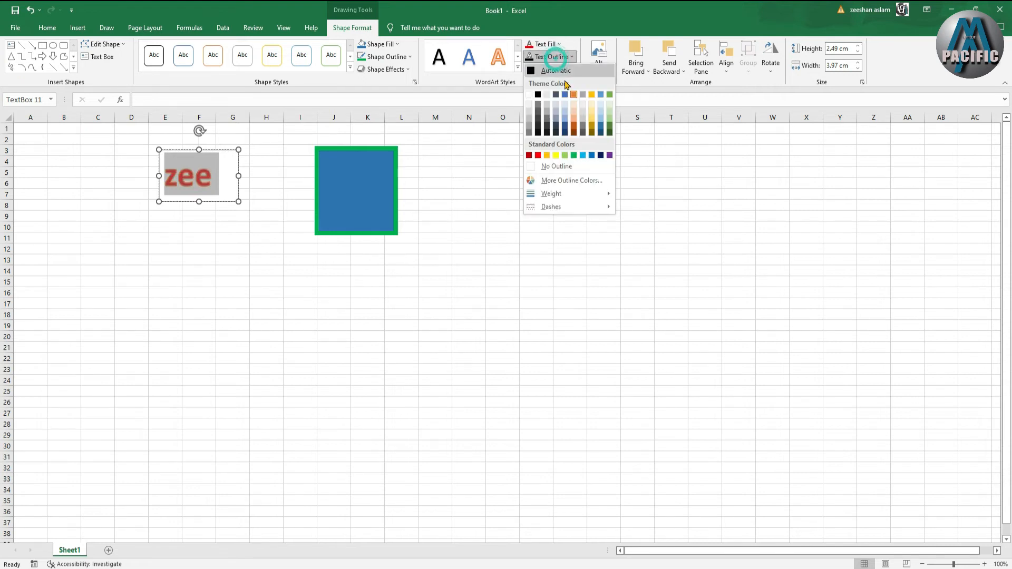
mouse_move(549, 194)
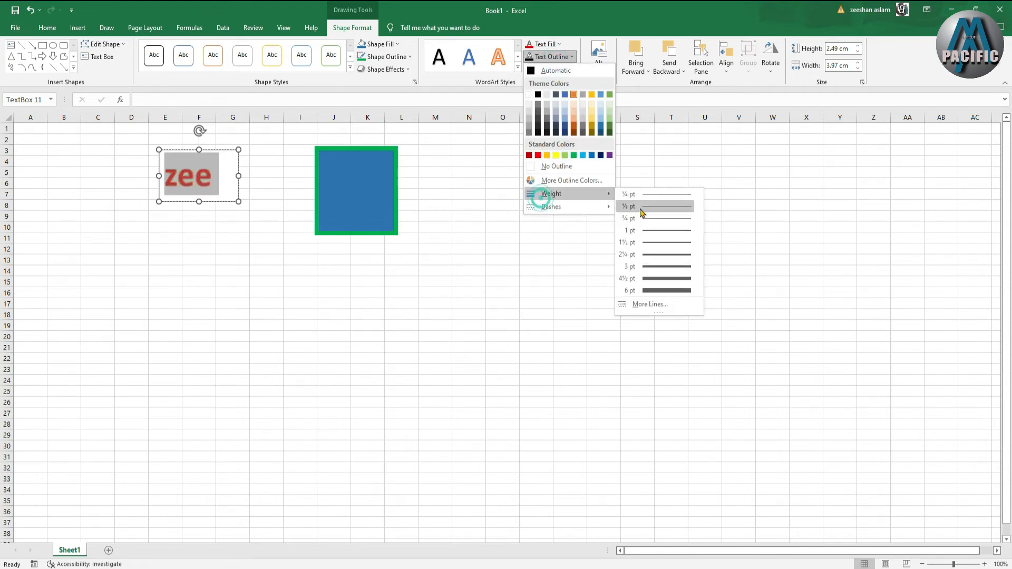
click(668, 267)
click(572, 56)
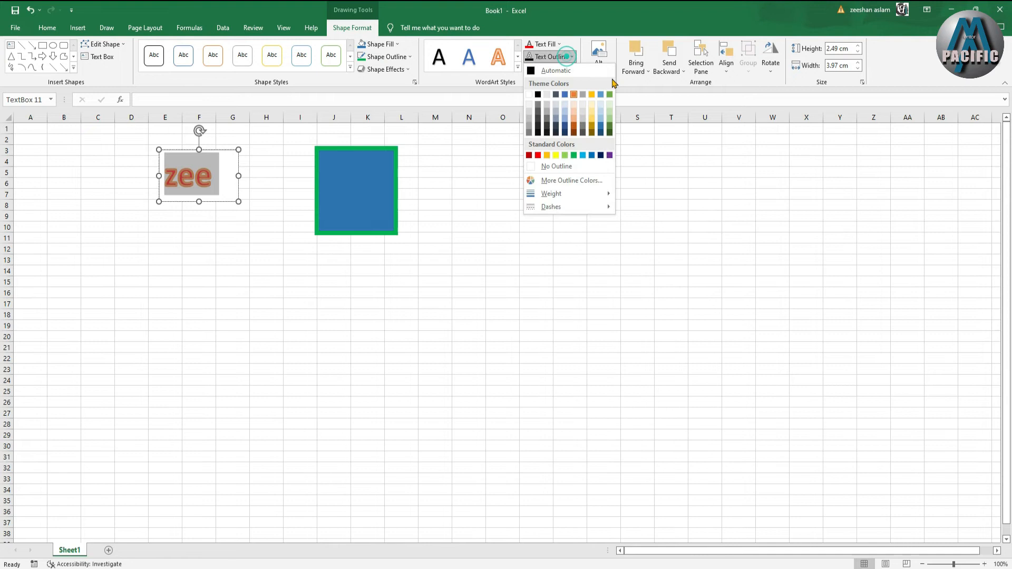
click(612, 154)
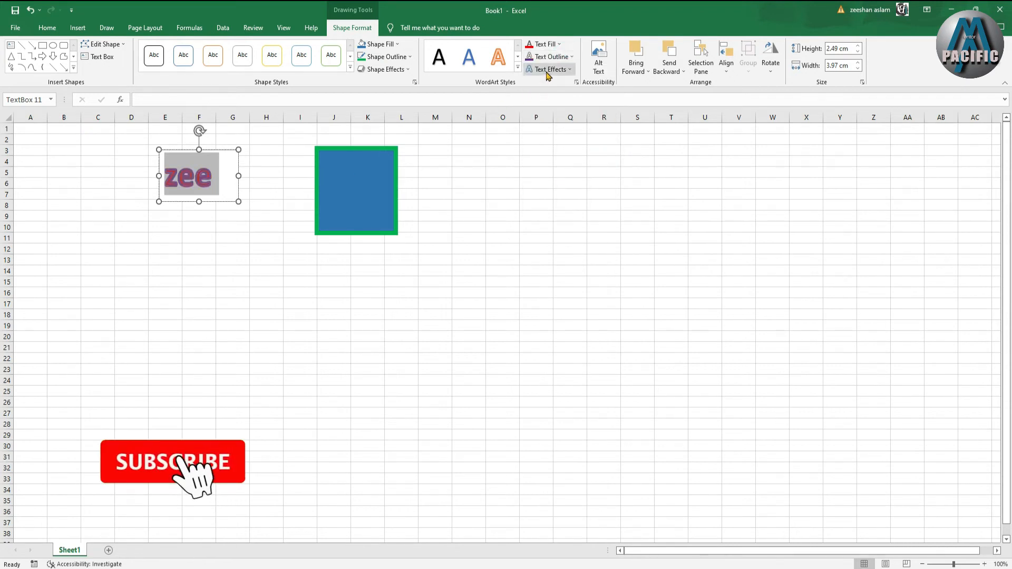
- Apply the largest yellow glow variation to the text "zee"
click(562, 69)
mouse_move(559, 90)
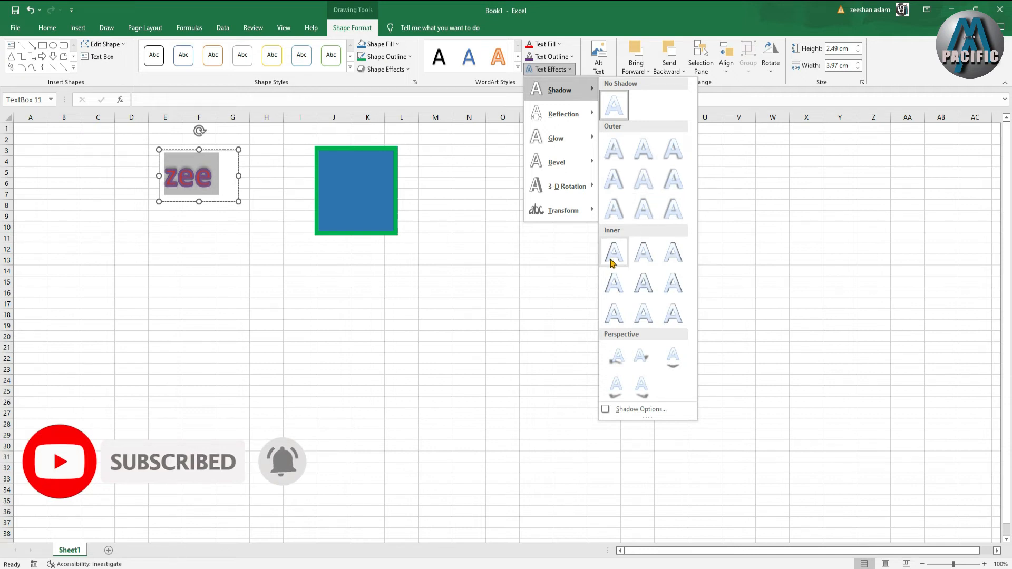
mouse_move(576, 120)
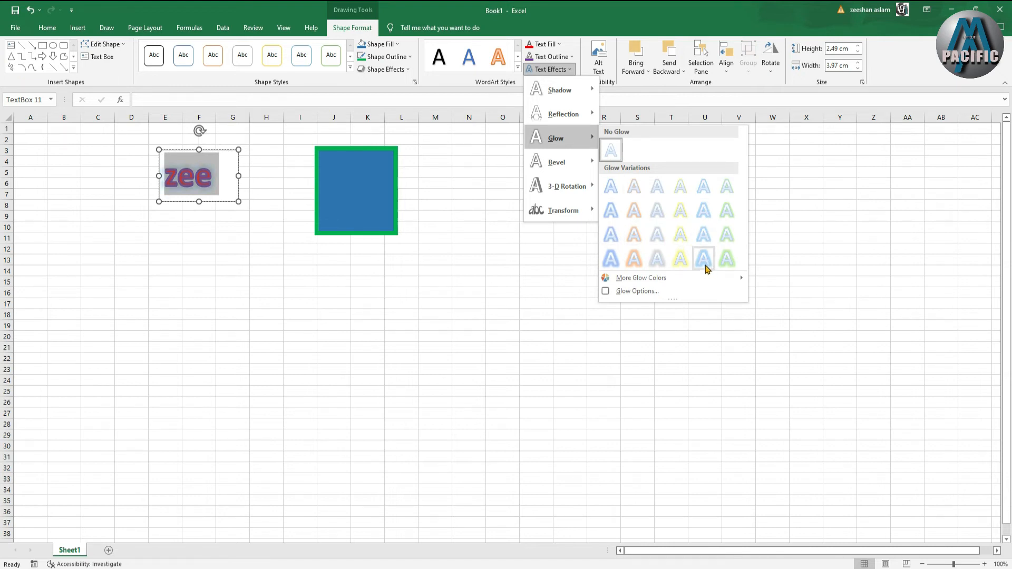
click(681, 258)
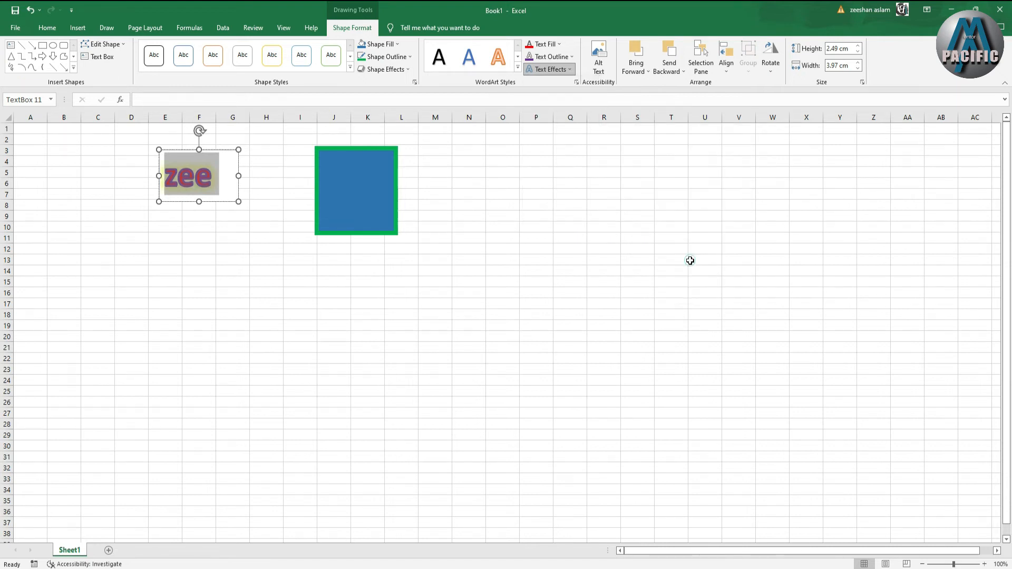
- Preview the 3-D rotation and transform text effects for "zee" without applying any, and check the text box's alt text field
click(555, 69)
mouse_move(570, 188)
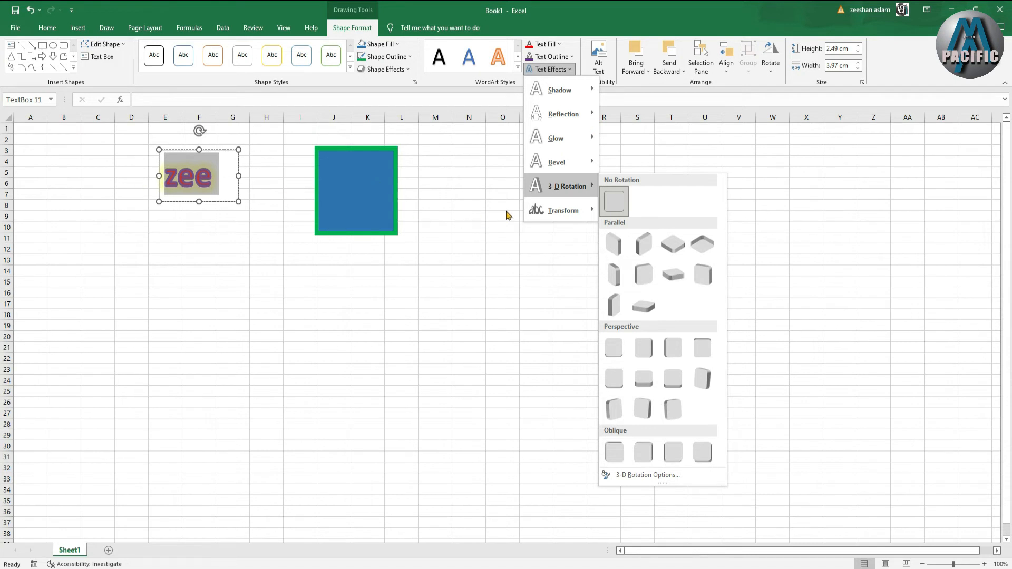
click(545, 220)
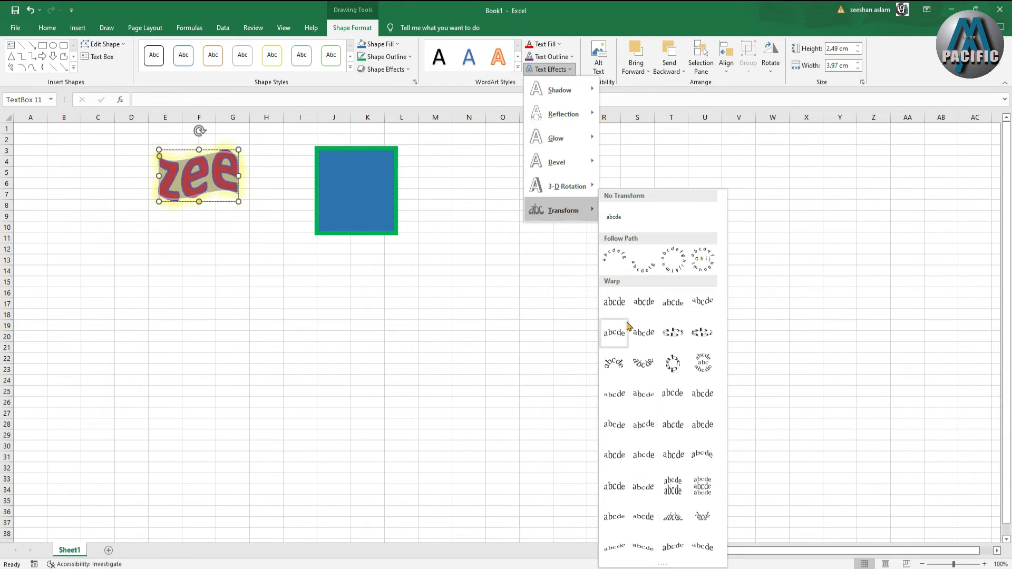
click(627, 112)
click(598, 59)
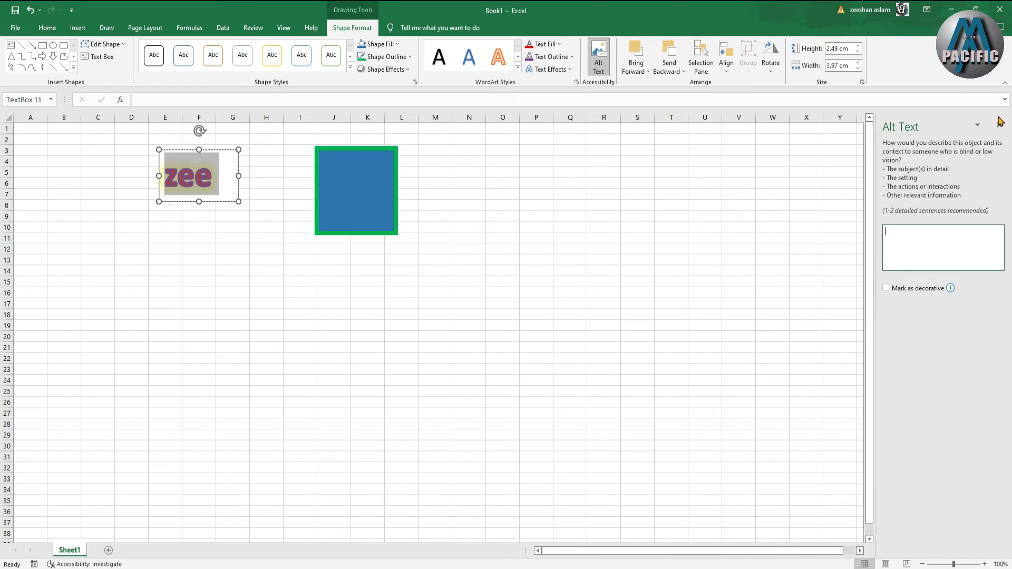
click(1000, 126)
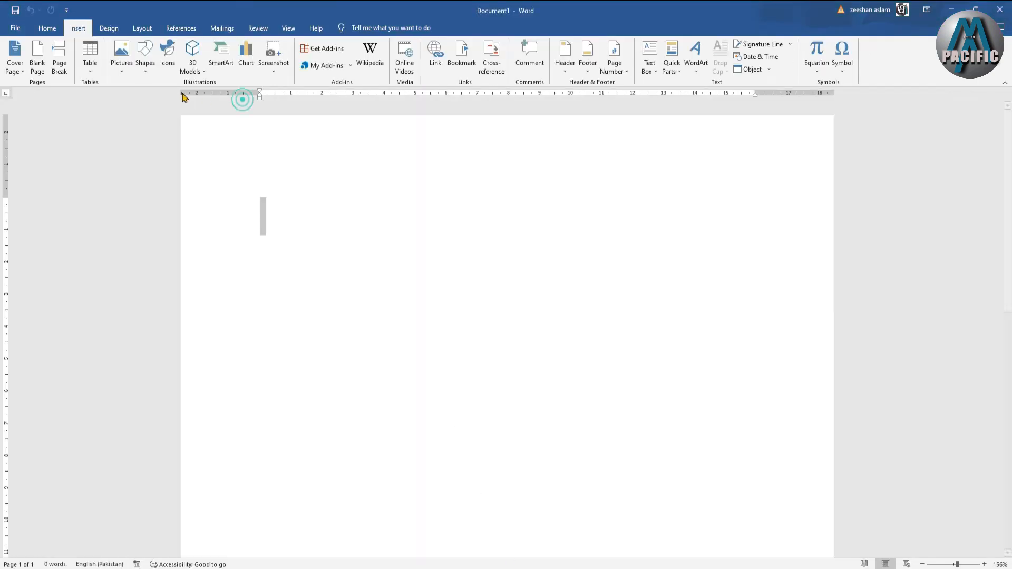
- In Word, draw a rectangle near the top of the blank page of Document1
click(140, 72)
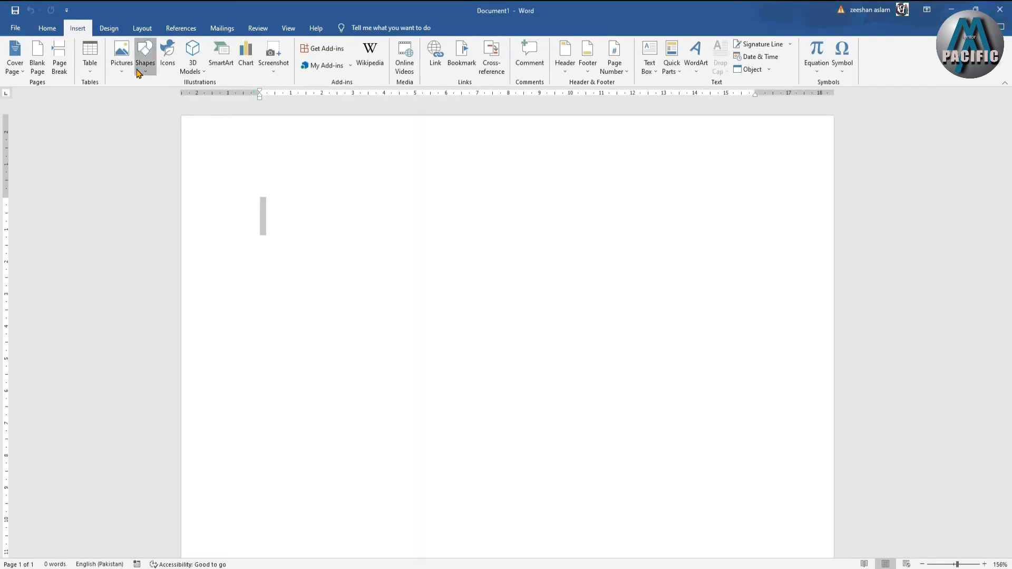
click(172, 94)
drag(309, 178, 420, 273)
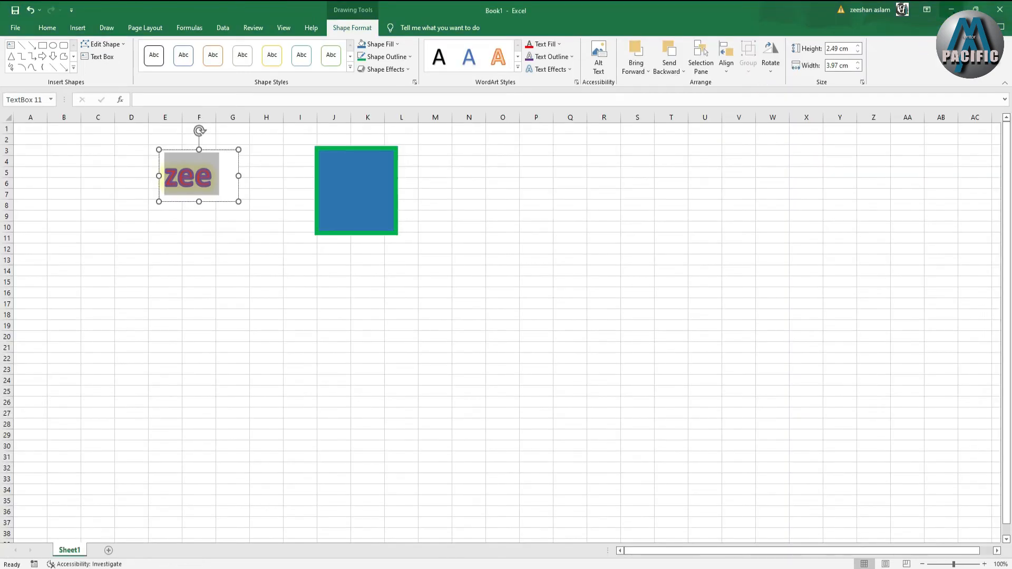
- Switch to Excel, restore its window to a smaller size below Word's ribbon, and select the blue rectangle over columns J to L
click(975, 9)
mouse_move(613, 132)
mouse_down()
mouse_move(612, 101)
mouse_move(612, 141)
mouse_up()
click(300, 303)
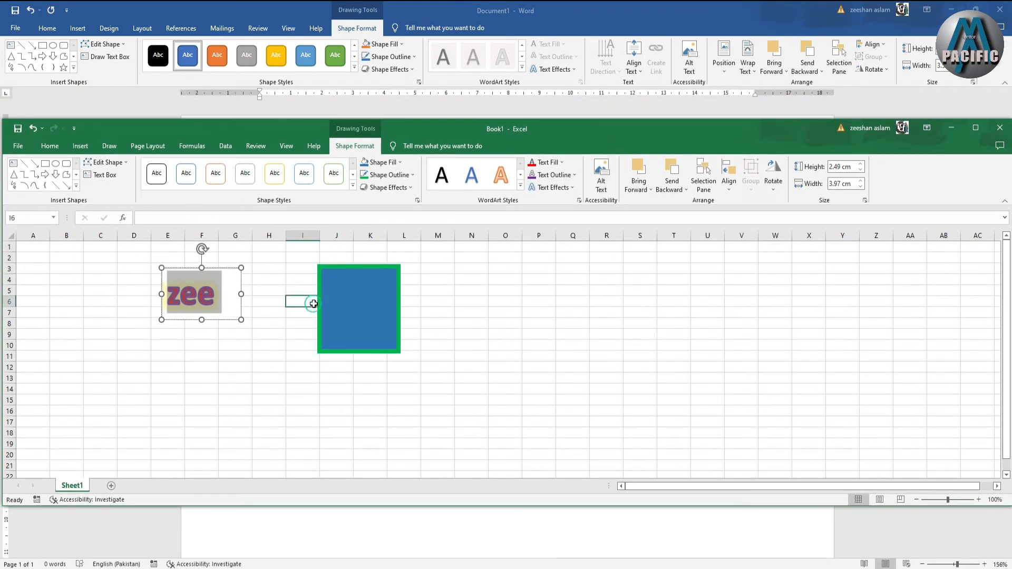
click(346, 289)
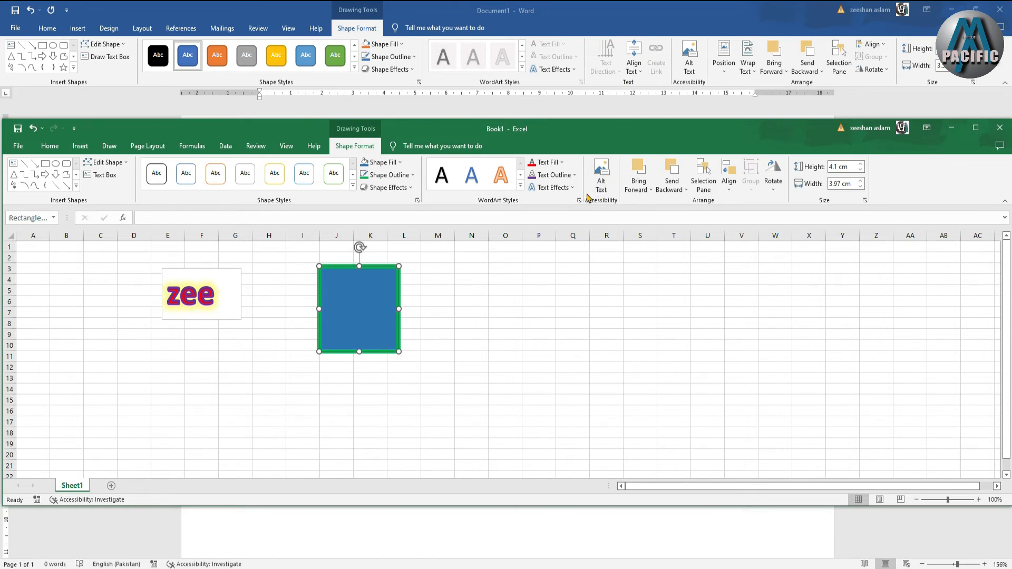
- Compare the text alignment and arrangement options for Word's rectangle with the alignment and arrangement options for Excel's blue rectangle
click(695, 70)
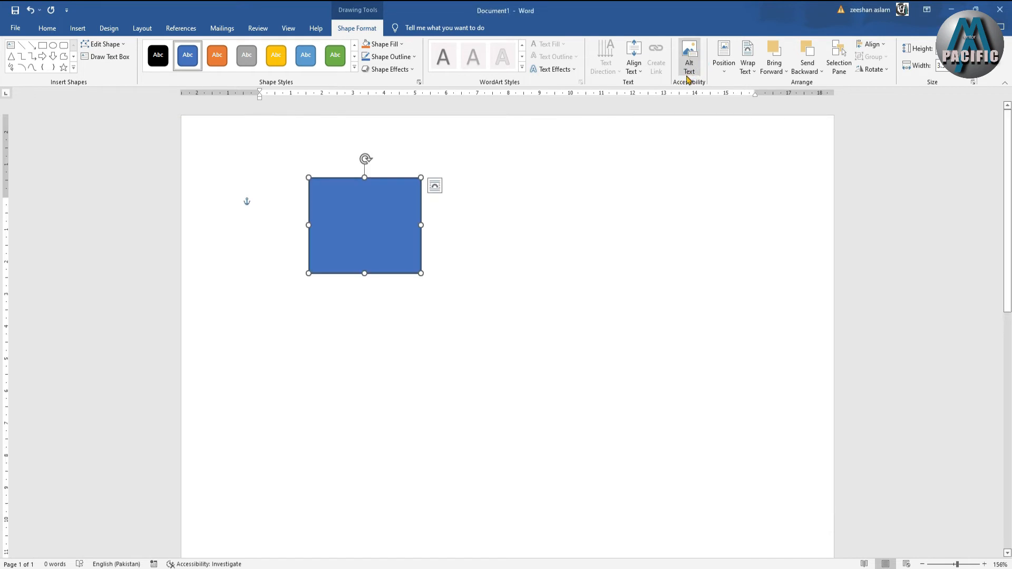
click(638, 63)
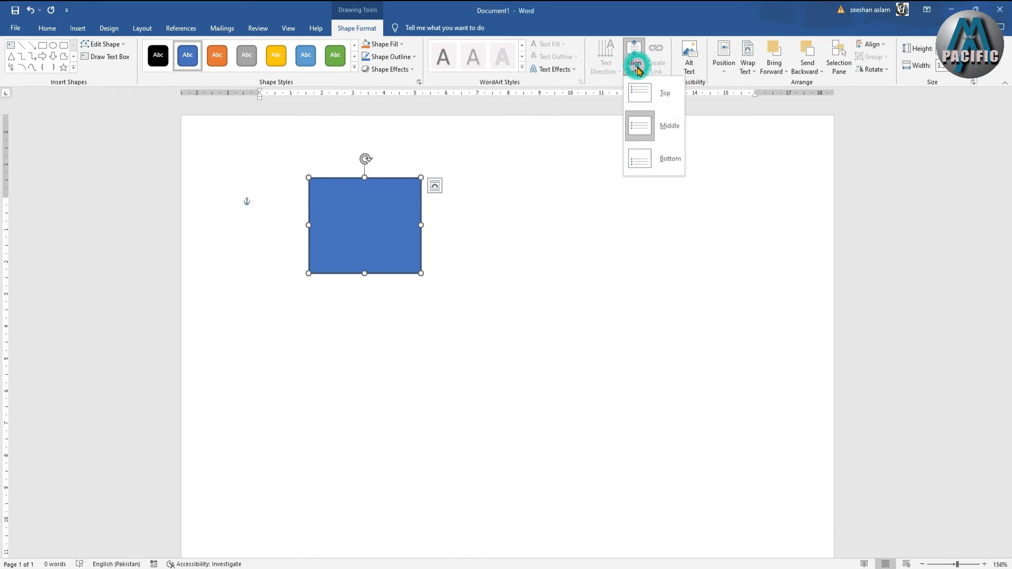
click(640, 125)
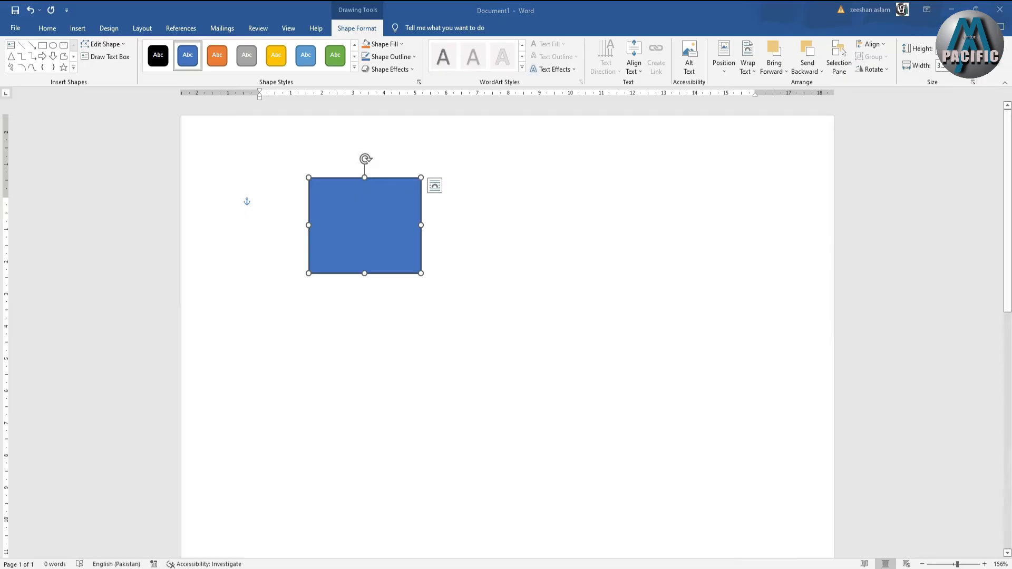
key(alt+Tab)
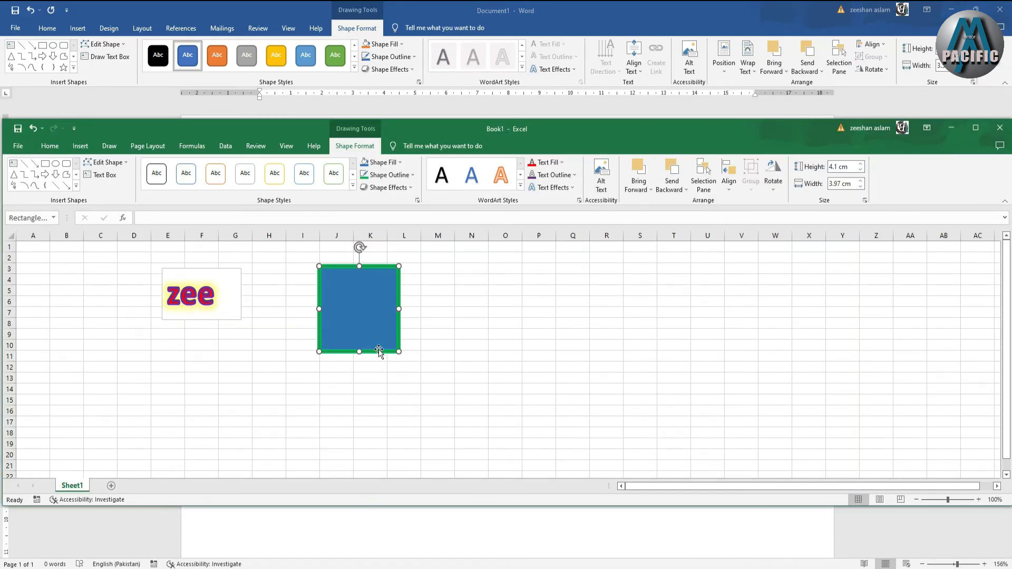
click(50, 146)
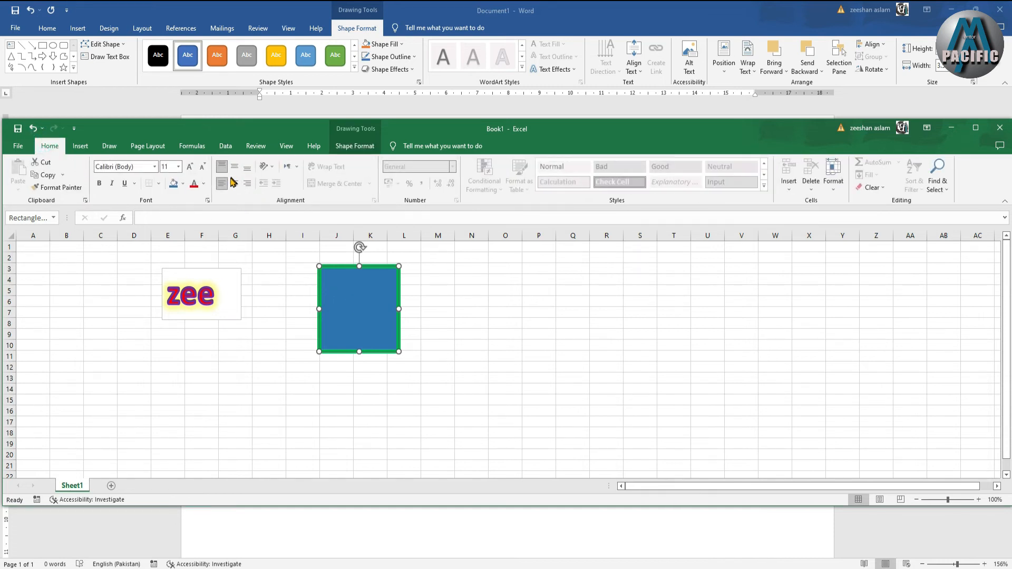
click(354, 146)
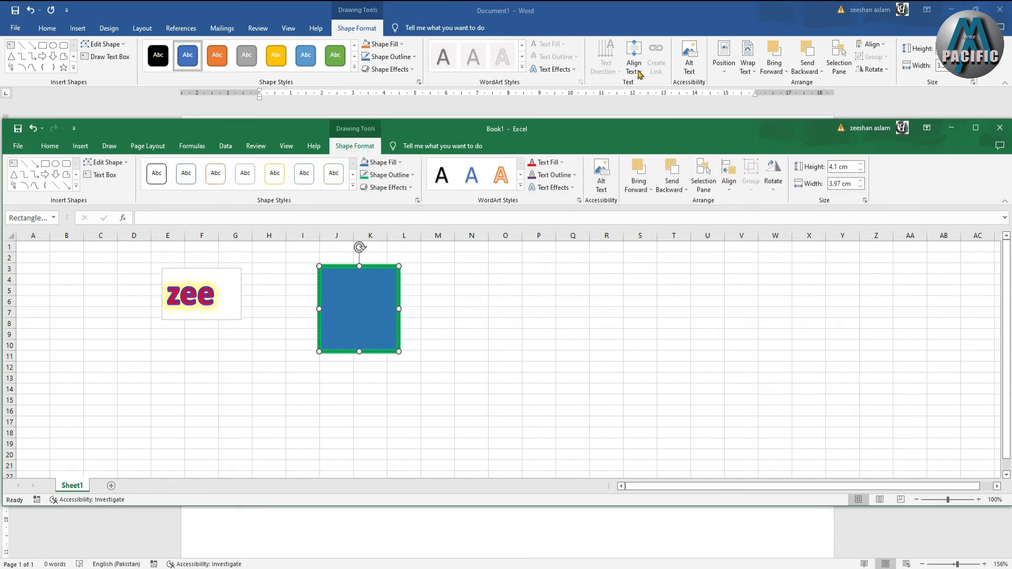
click(733, 72)
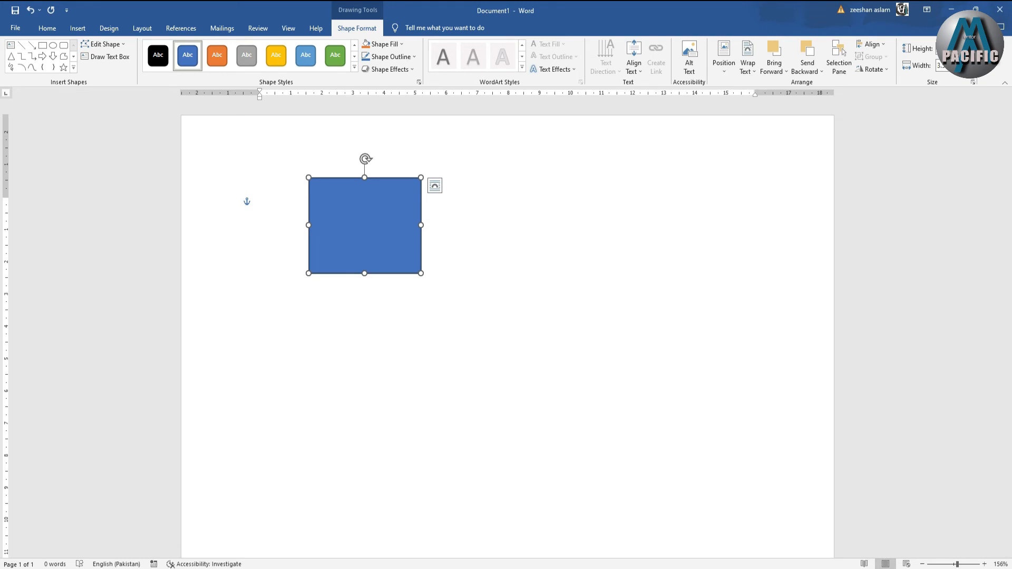
click(501, 568)
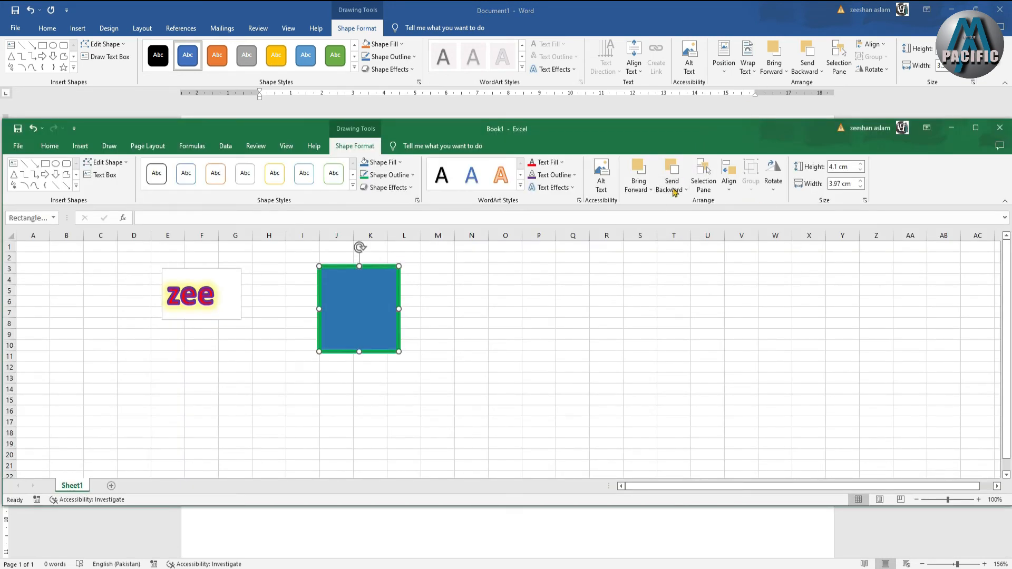